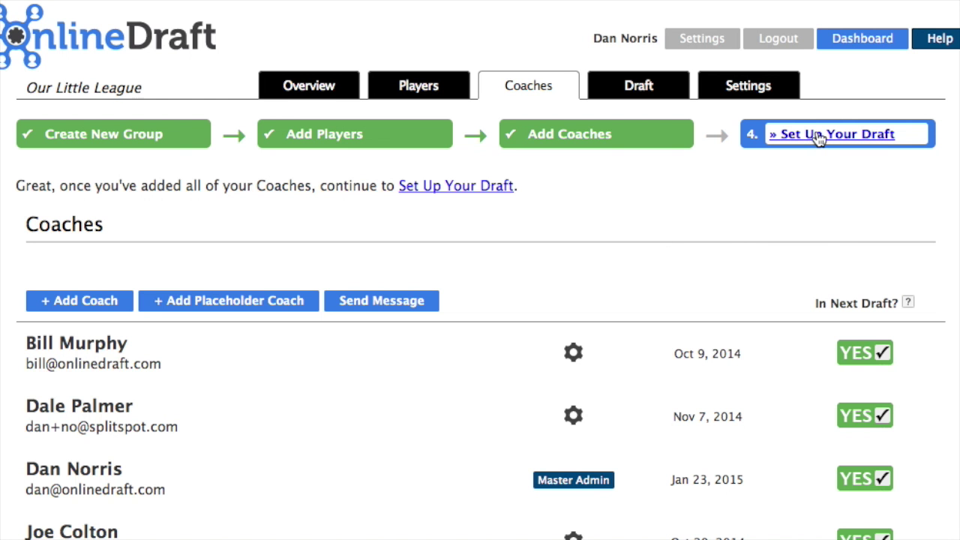
Start the draft setup and save it with the total picks kept at 80
click(821, 136)
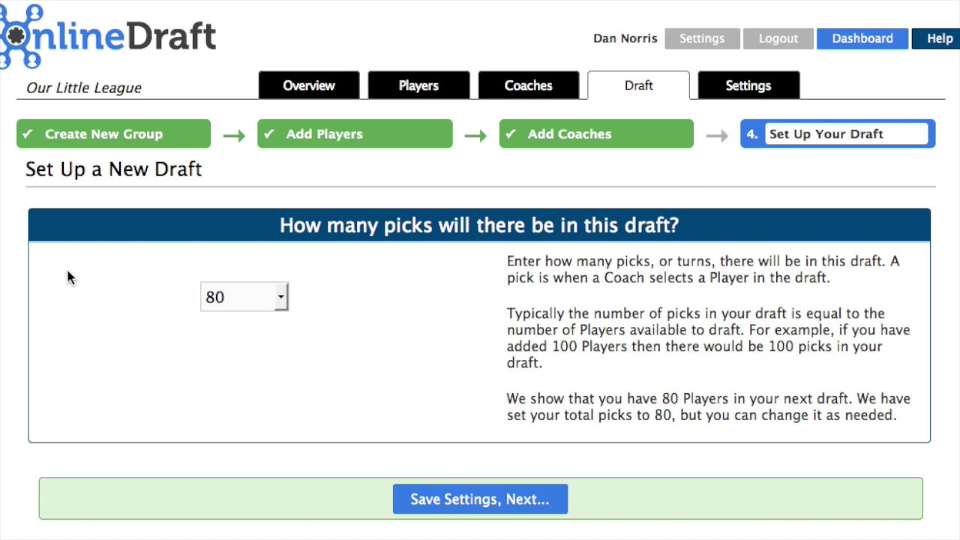
click(283, 302)
click(284, 303)
scroll(525, 352, down, 1)
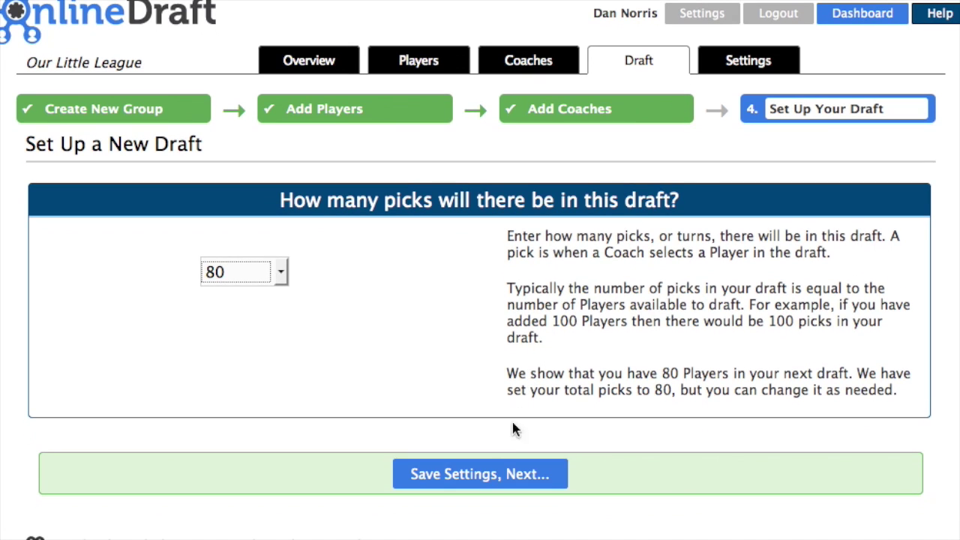
click(483, 476)
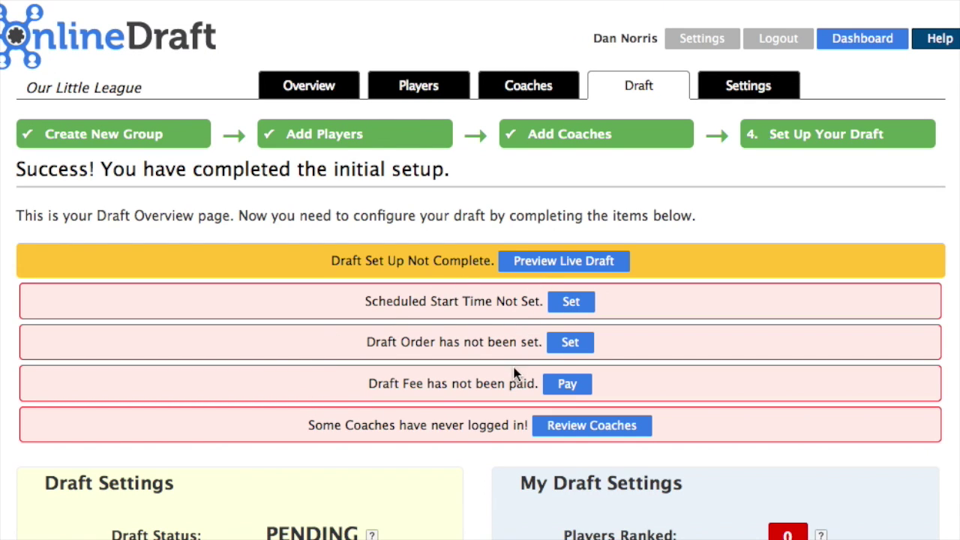
Review the Draft Overview's outstanding items (start time, order, fee) and go to scheduling the start time
scroll(509, 459, down, 5)
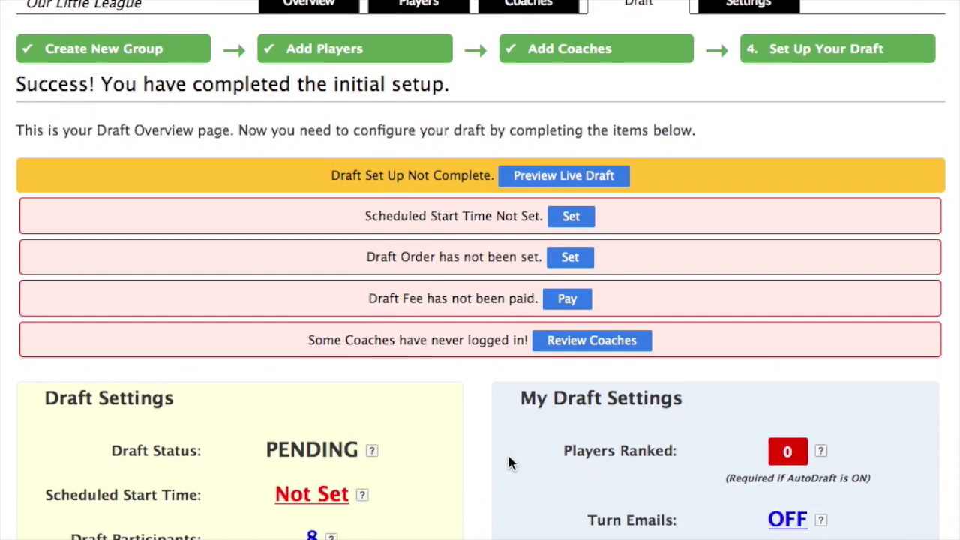
scroll(509, 460, down, 3)
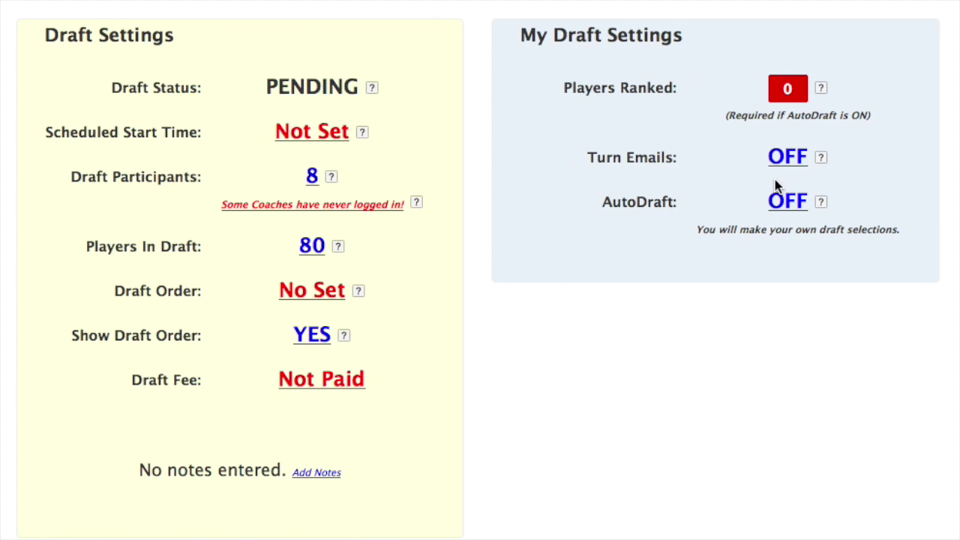
scroll(553, 173, up, 5)
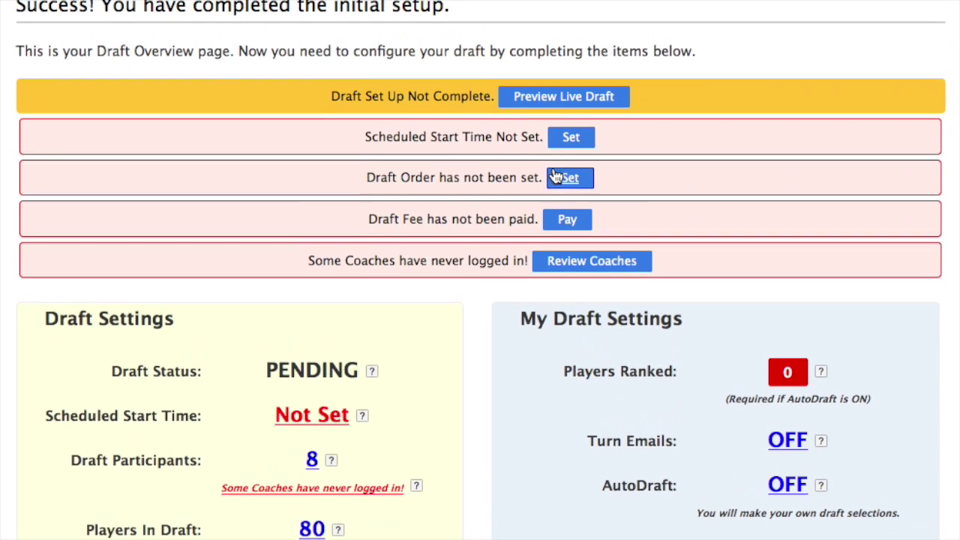
scroll(555, 176, up, 2)
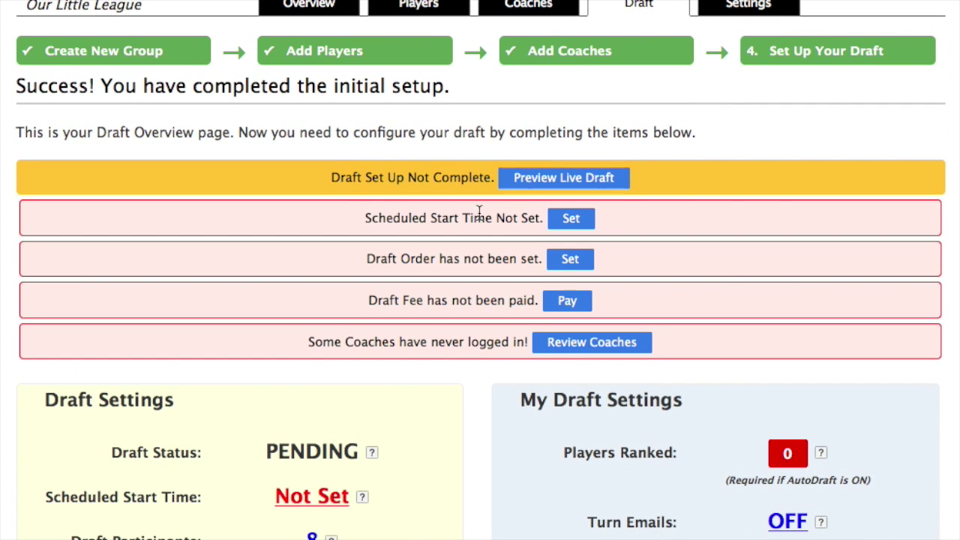
click(572, 220)
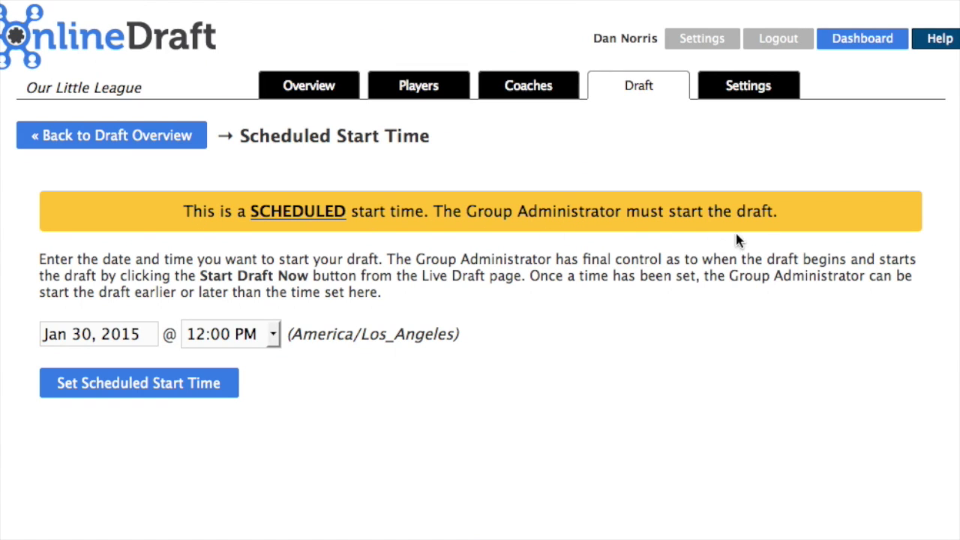
Schedule the draft to start February 19, 2015 at 6:00 PM and return to the overview
click(112, 337)
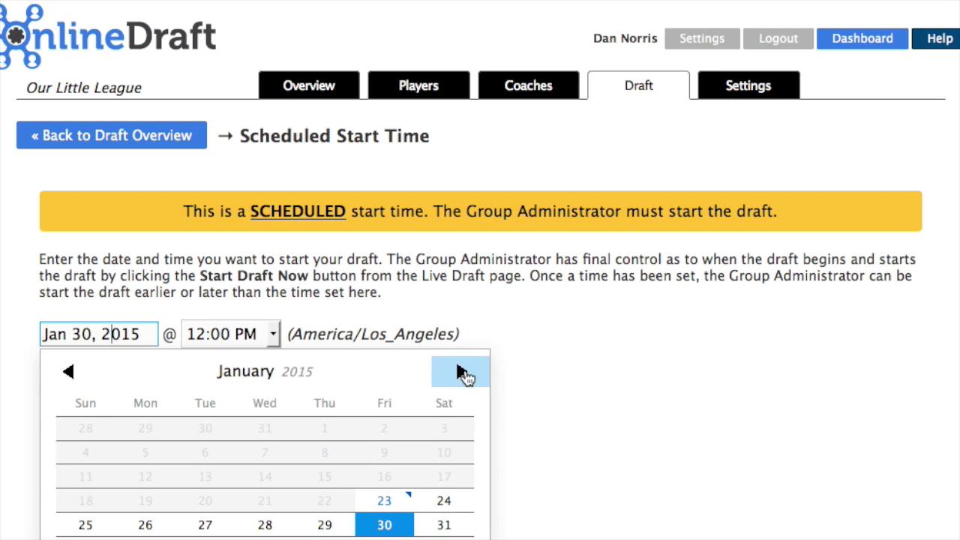
click(462, 373)
click(337, 473)
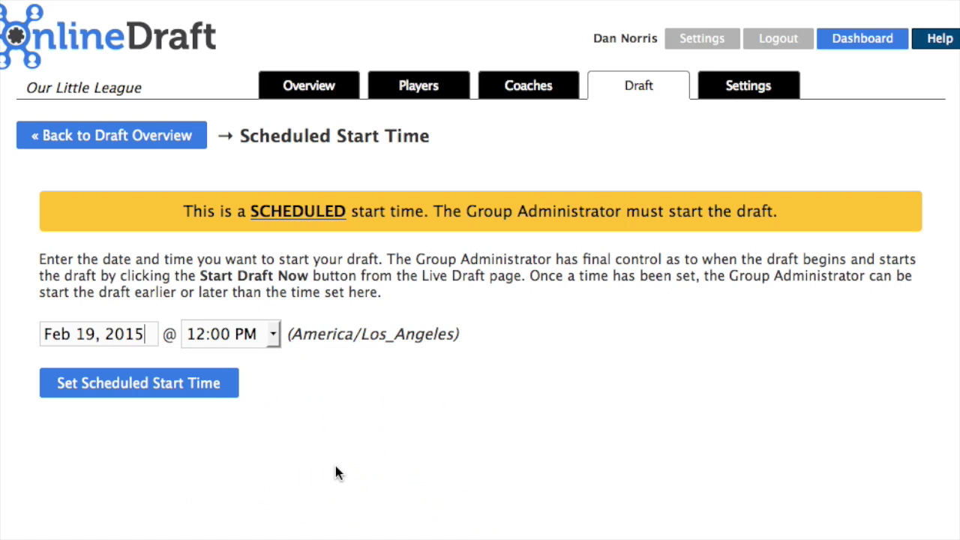
click(273, 336)
scroll(252, 446, down, 3)
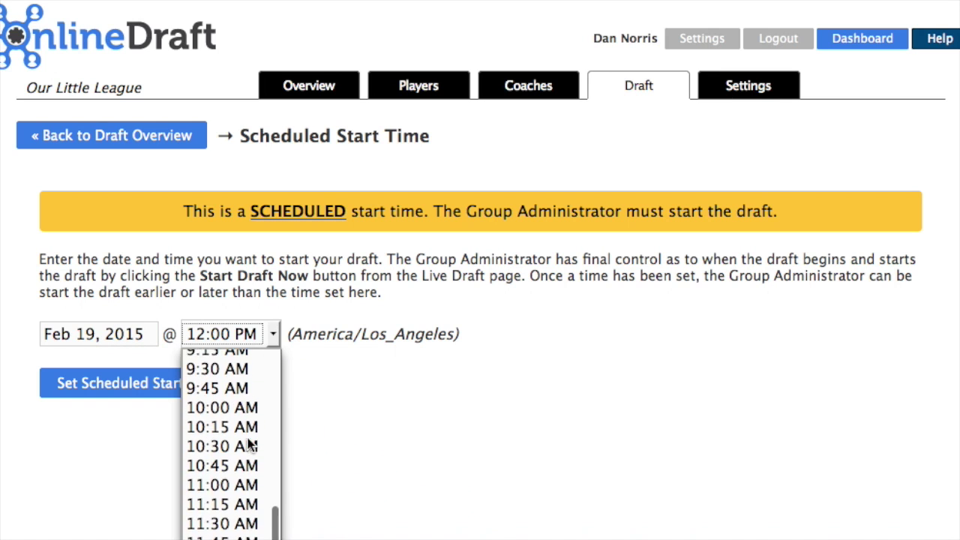
scroll(250, 445, down, 9)
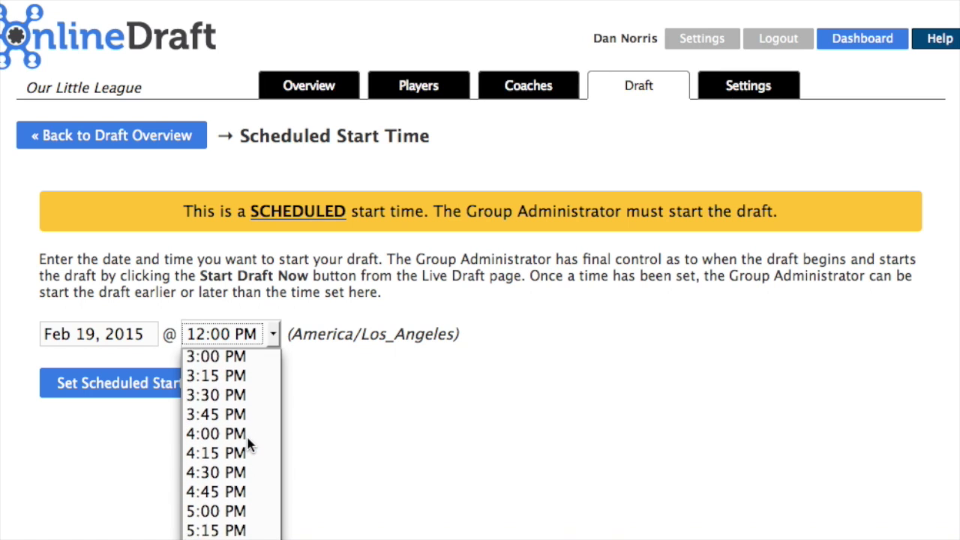
click(219, 484)
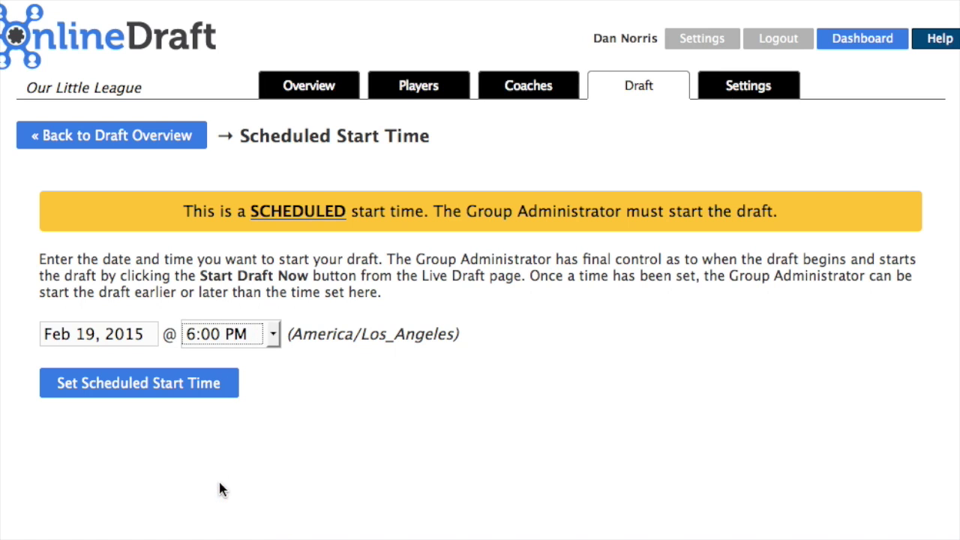
click(150, 398)
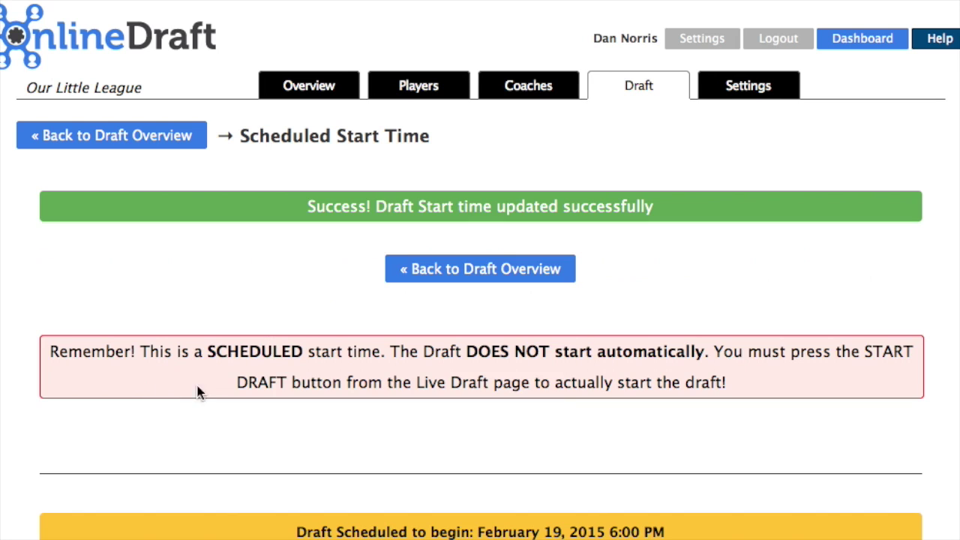
click(484, 272)
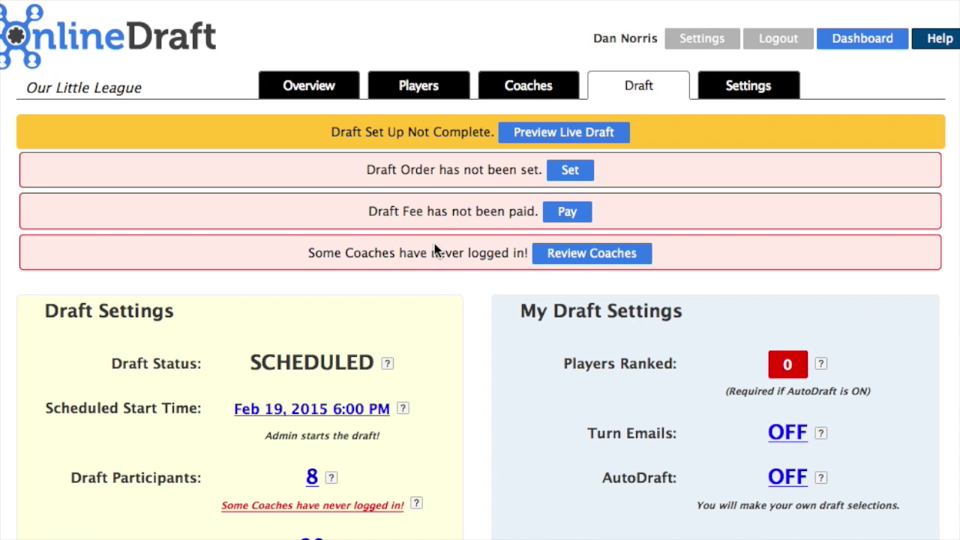
Open the draft order settings with total picks in draft kept at 80
click(572, 174)
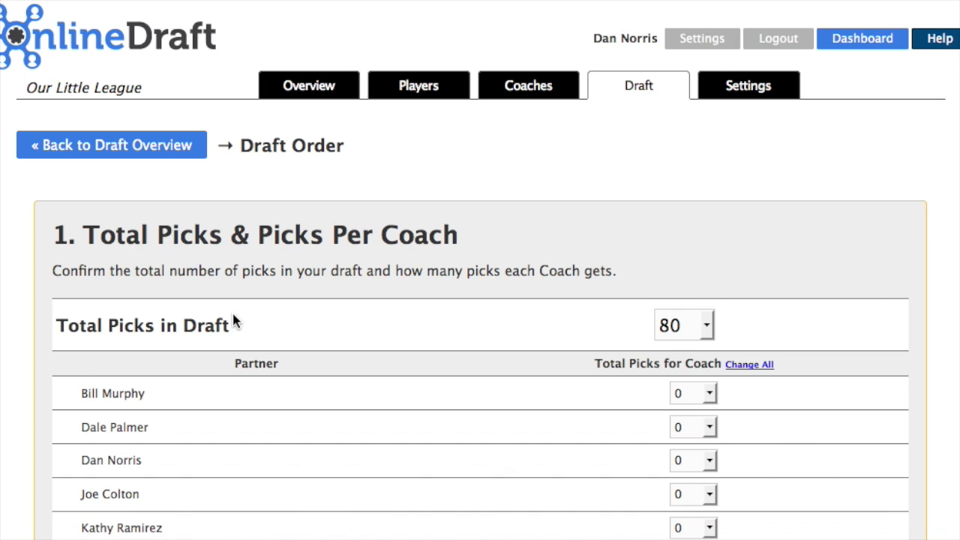
click(707, 326)
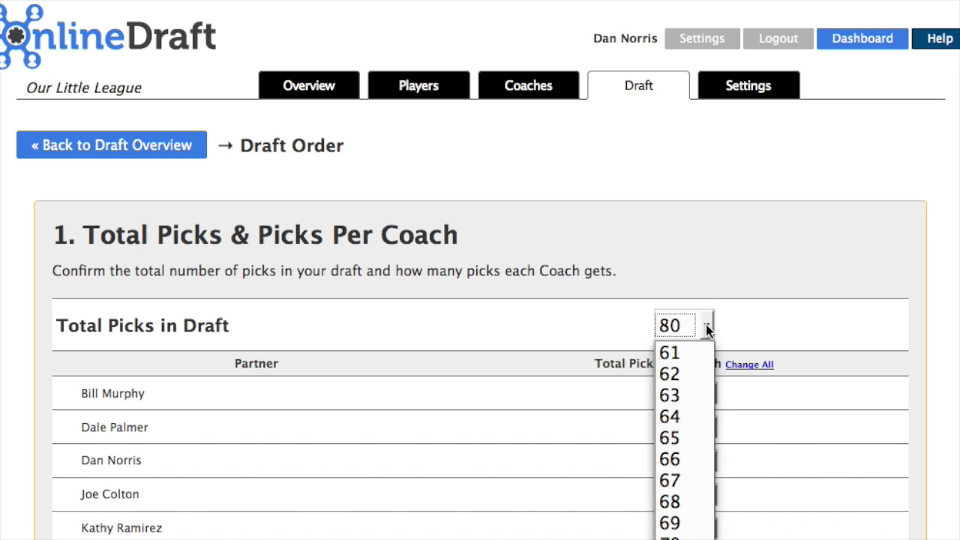
click(706, 324)
scroll(514, 386, down, 5)
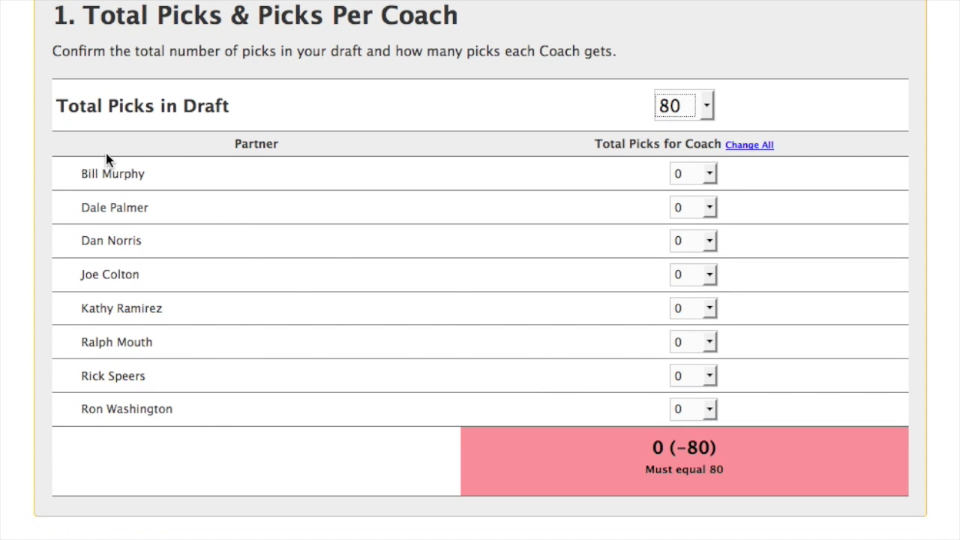
Change all eight coaches to 10 picks each and save the counts
click(750, 146)
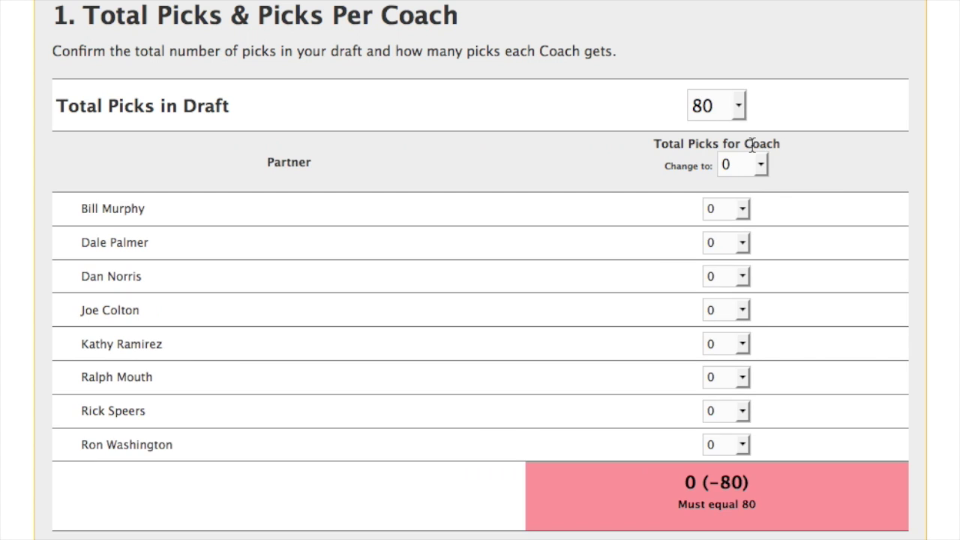
click(762, 165)
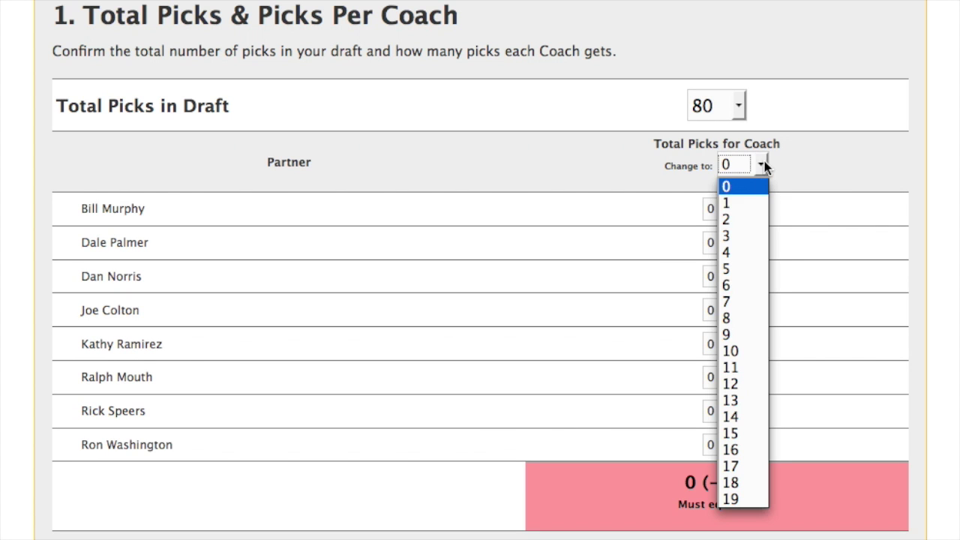
click(742, 352)
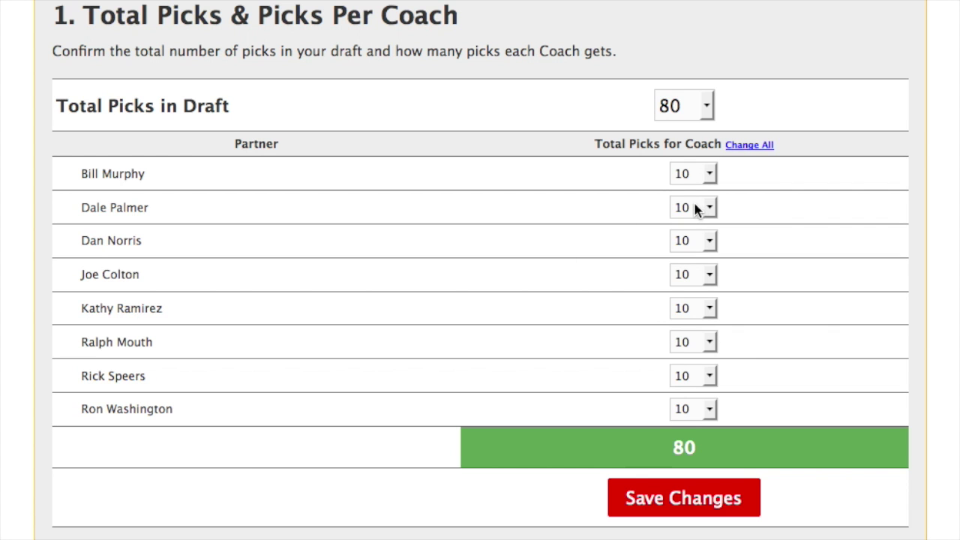
scroll(772, 337, down, 1)
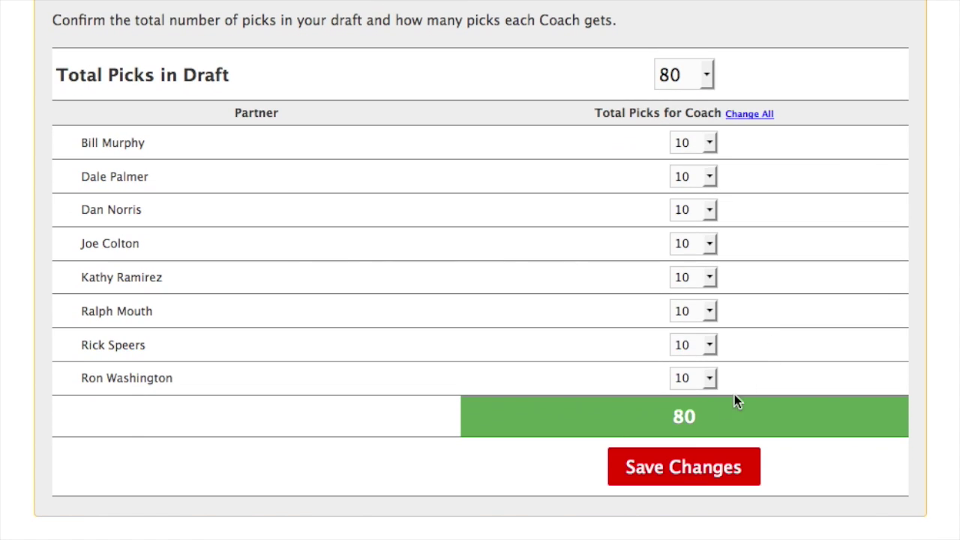
click(685, 467)
scroll(685, 459, down, 5)
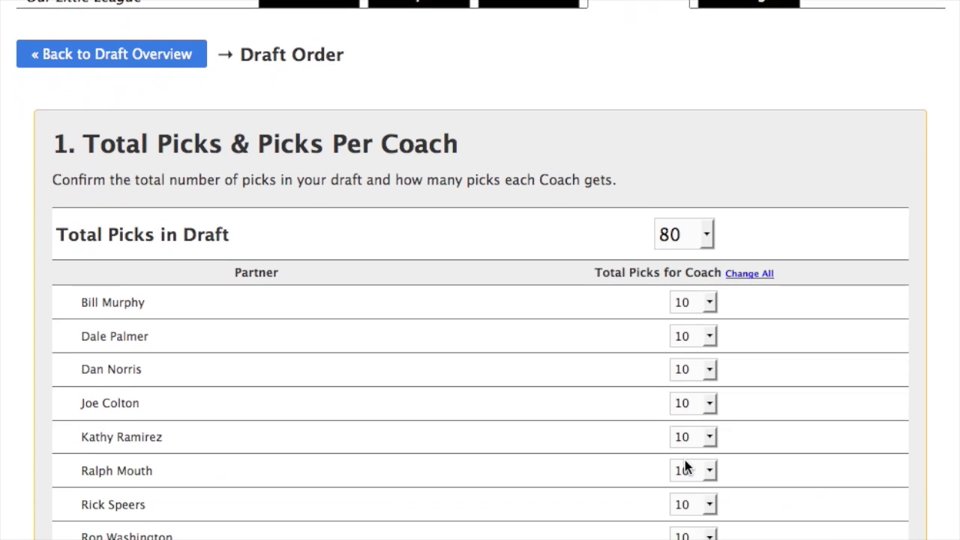
scroll(685, 462, down, 4)
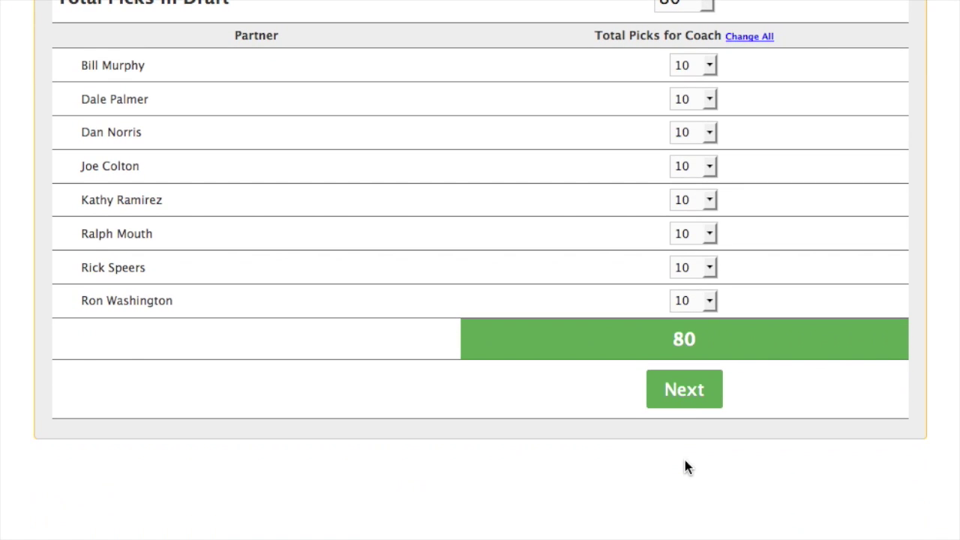
Save Picks Per Round at 8 and continue to the Draft Order pick list
click(685, 397)
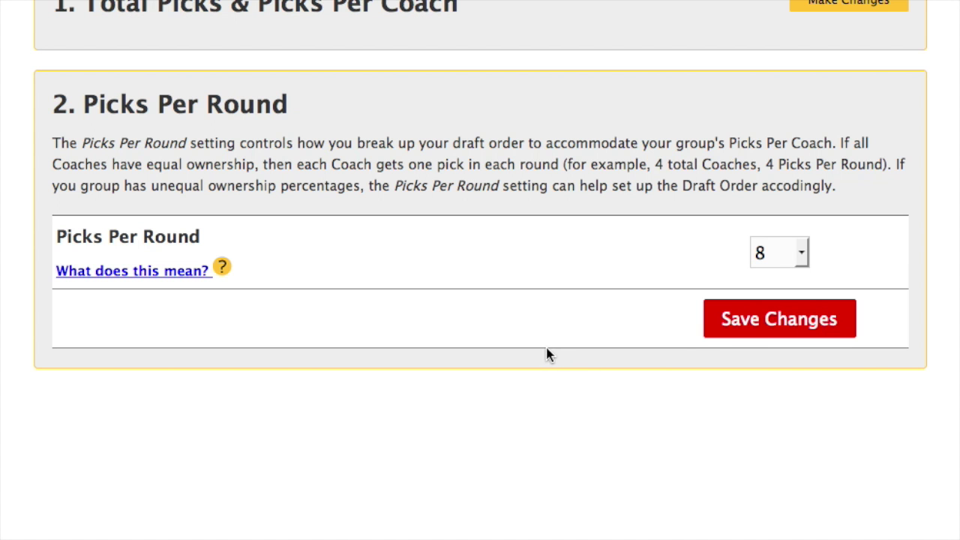
scroll(546, 348, up, 2)
scroll(546, 354, down, 1)
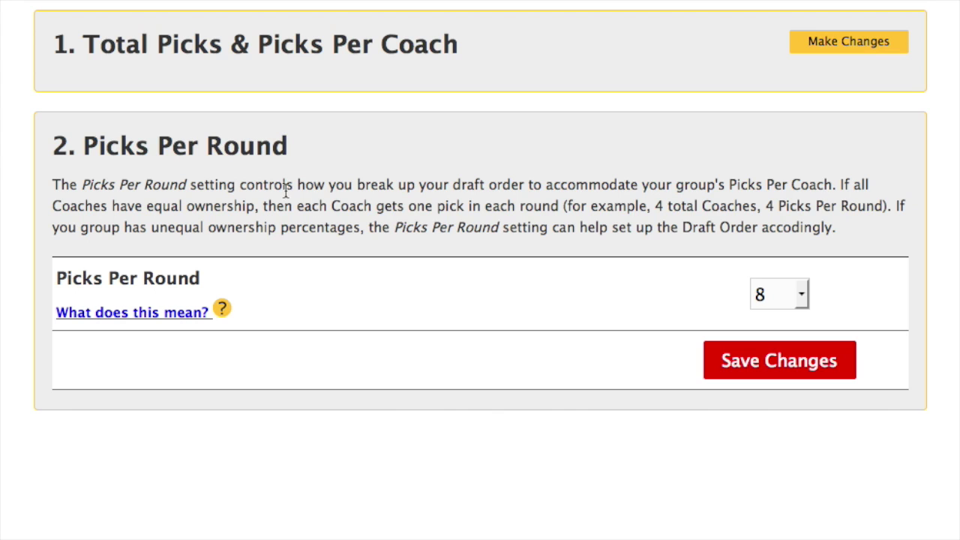
click(802, 298)
click(785, 298)
click(172, 313)
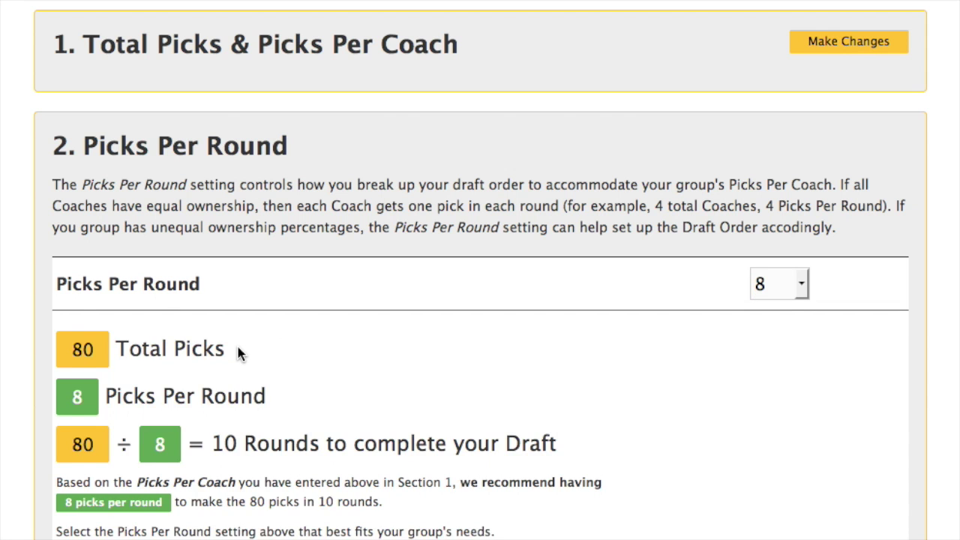
scroll(240, 349, down, 5)
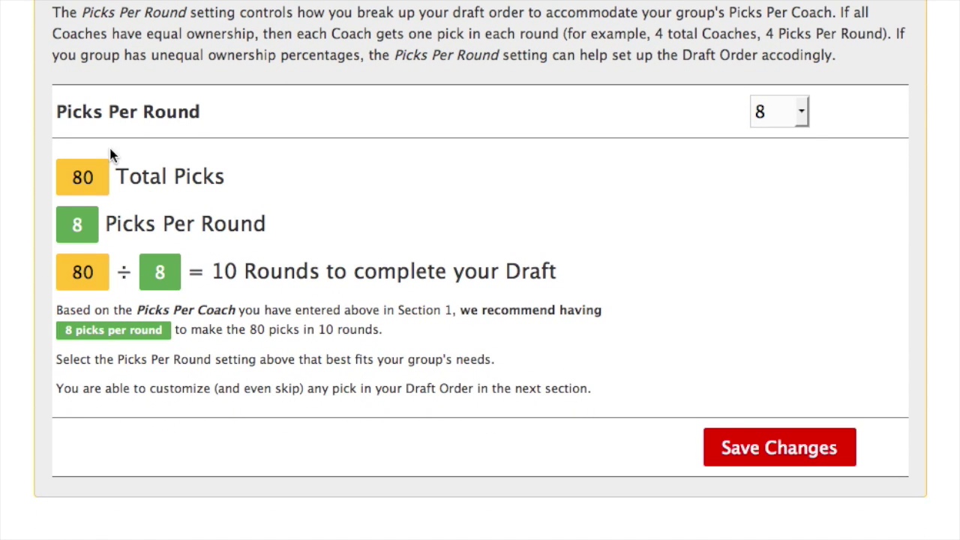
click(769, 454)
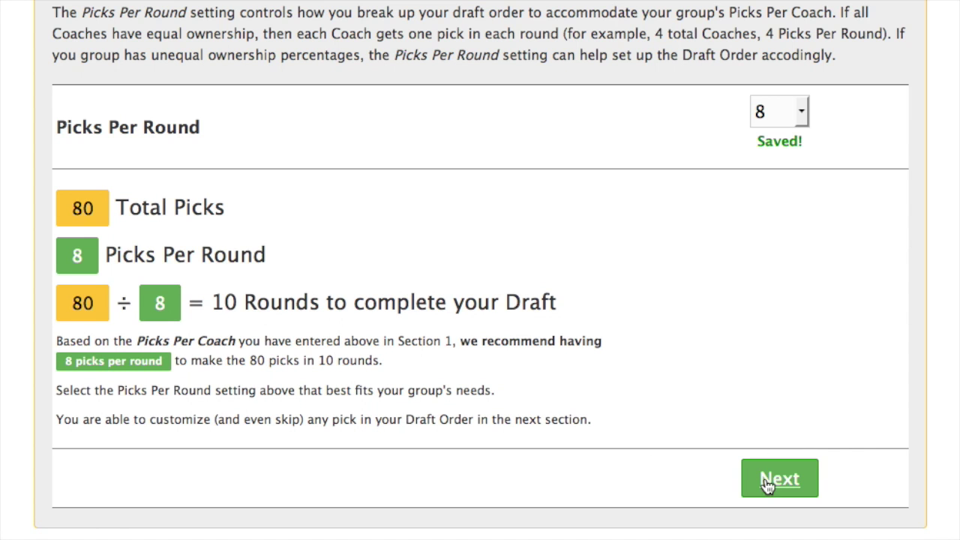
click(773, 480)
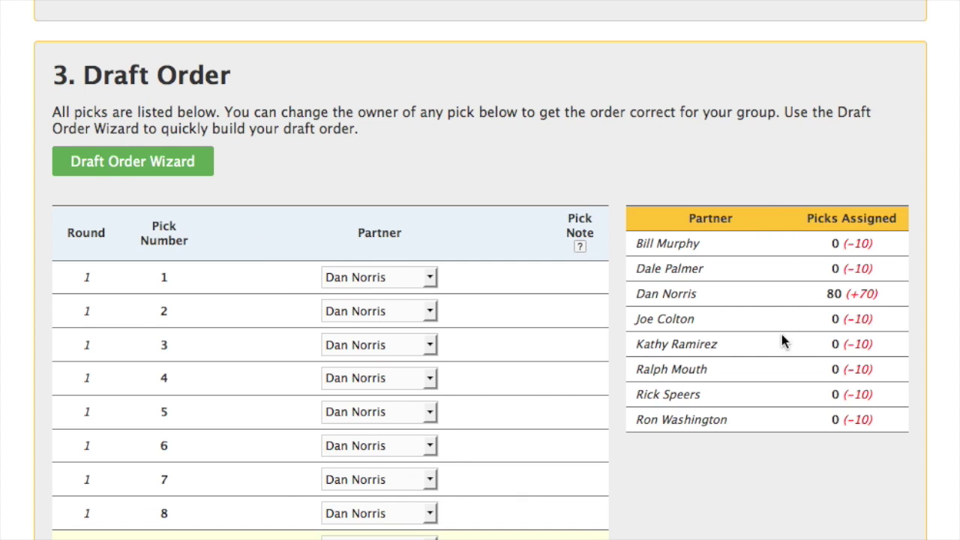
Use the Draft Order Wizard to randomize the first round twice and apply it as a snake draft
click(147, 162)
scroll(443, 330, down, 3)
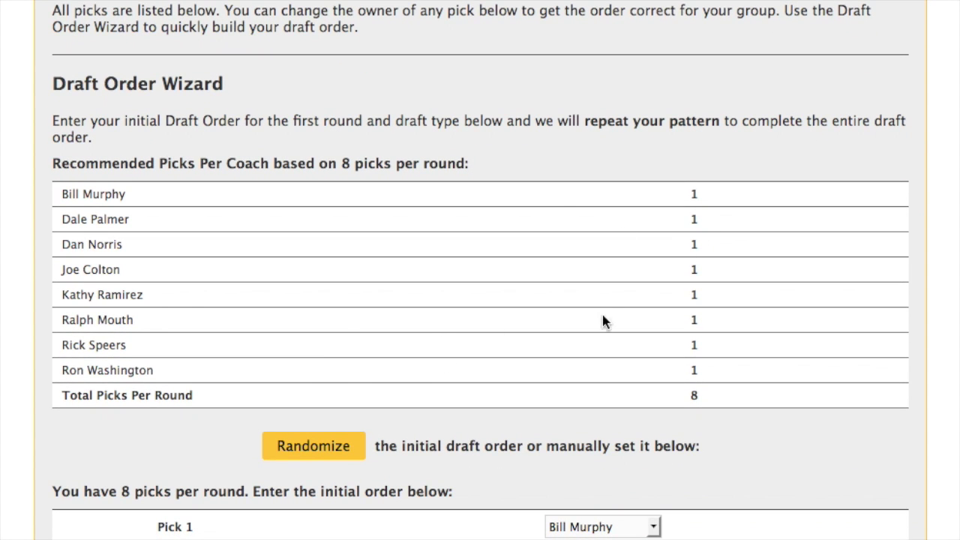
scroll(667, 366, down, 10)
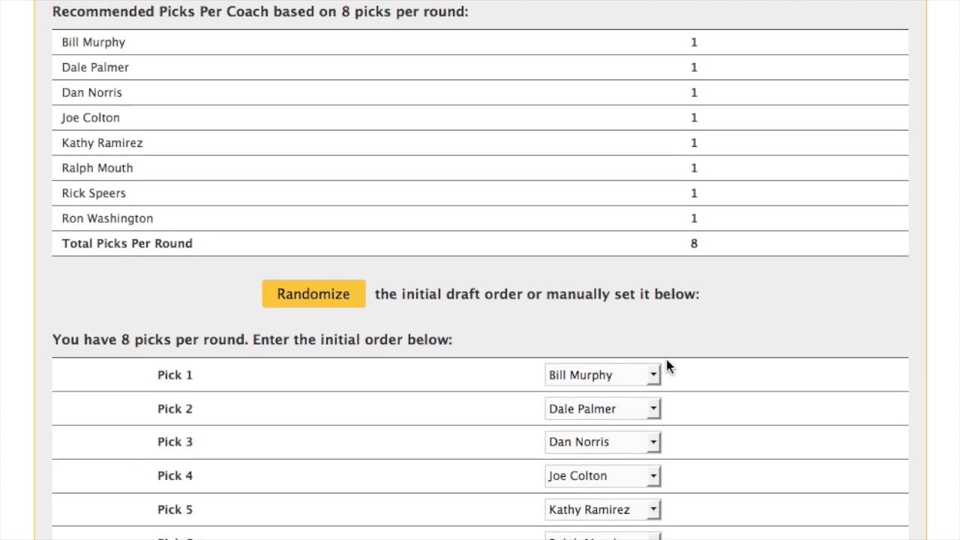
scroll(667, 362, down, 1)
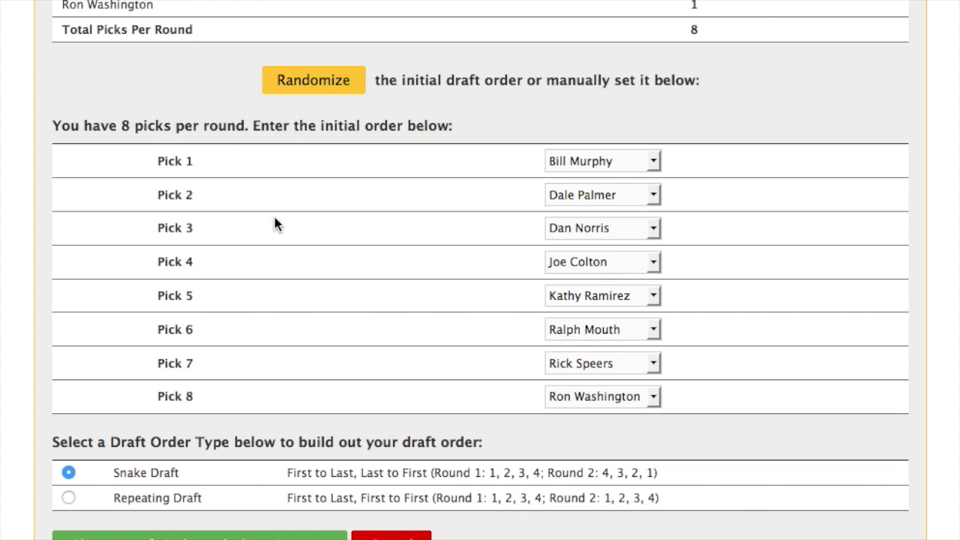
click(315, 90)
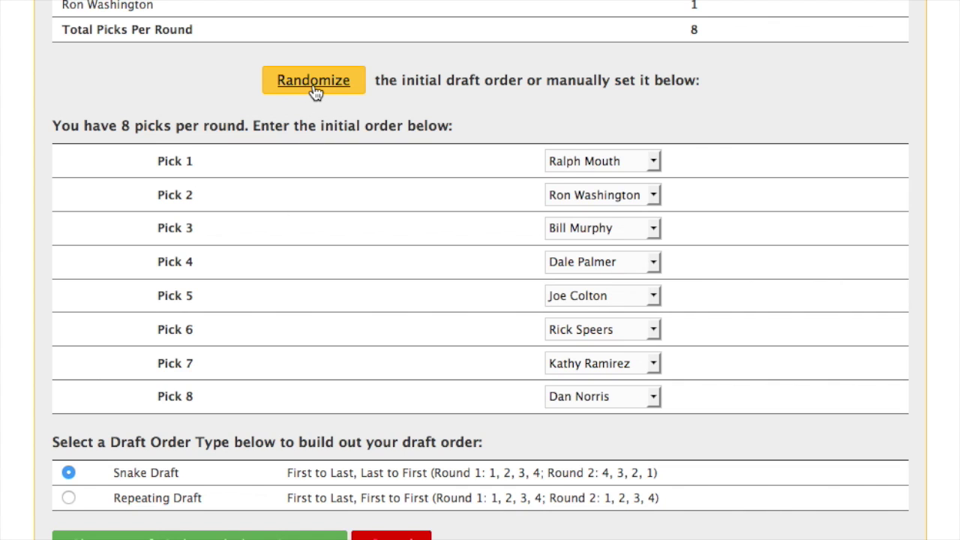
click(315, 90)
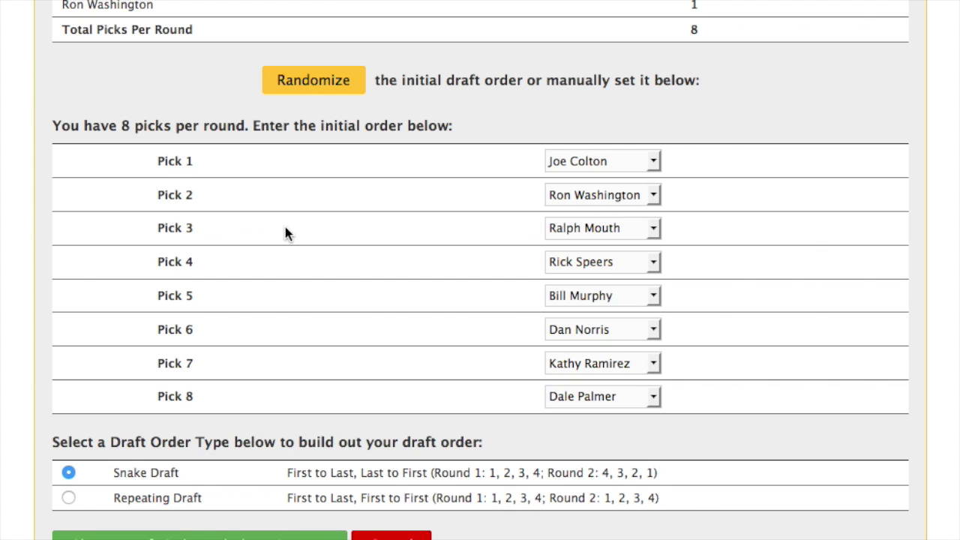
scroll(278, 303, down, 3)
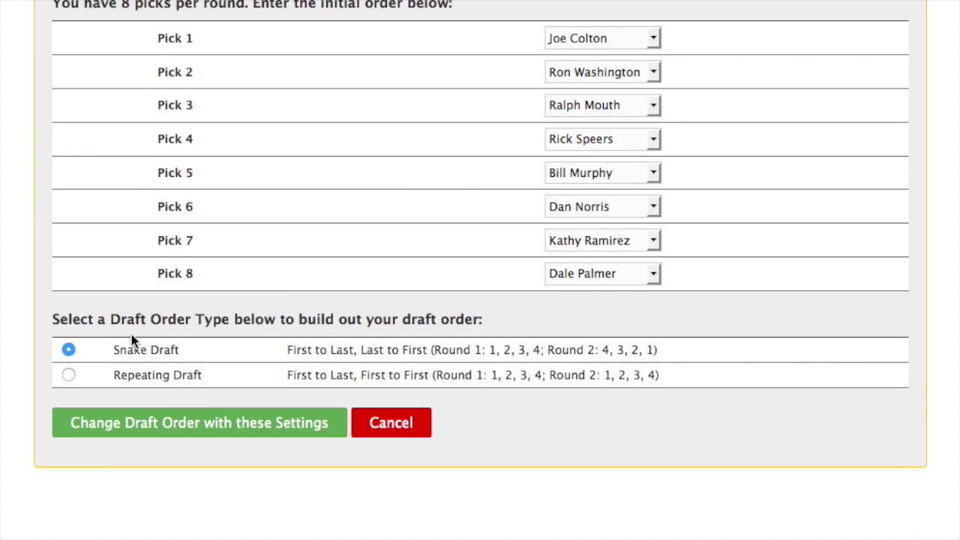
click(129, 433)
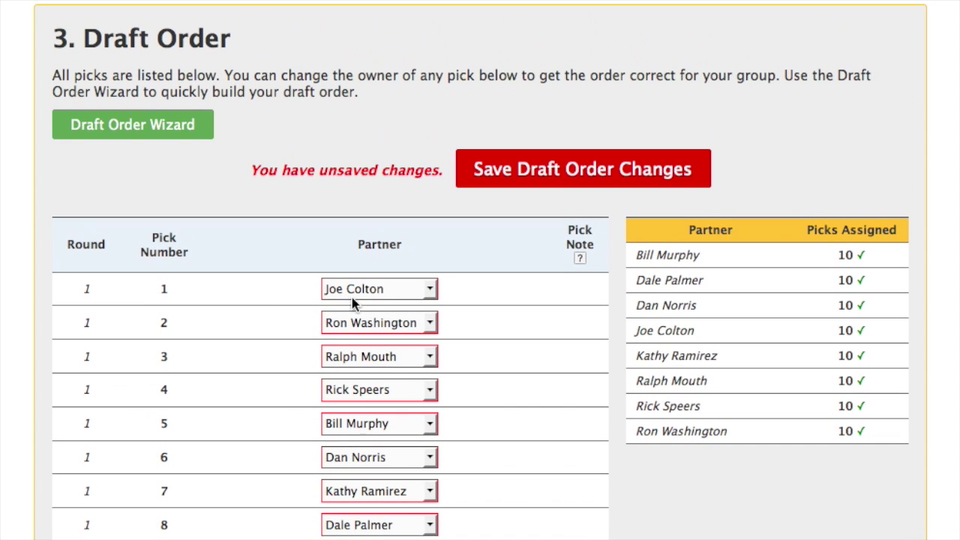
Leave pick 4's coach unchanged and save the draft order changes
click(390, 391)
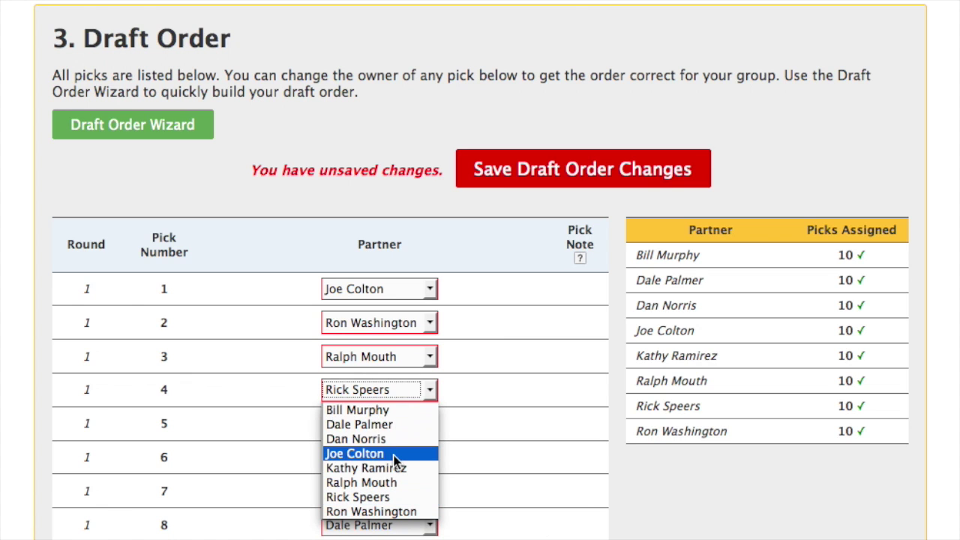
click(480, 390)
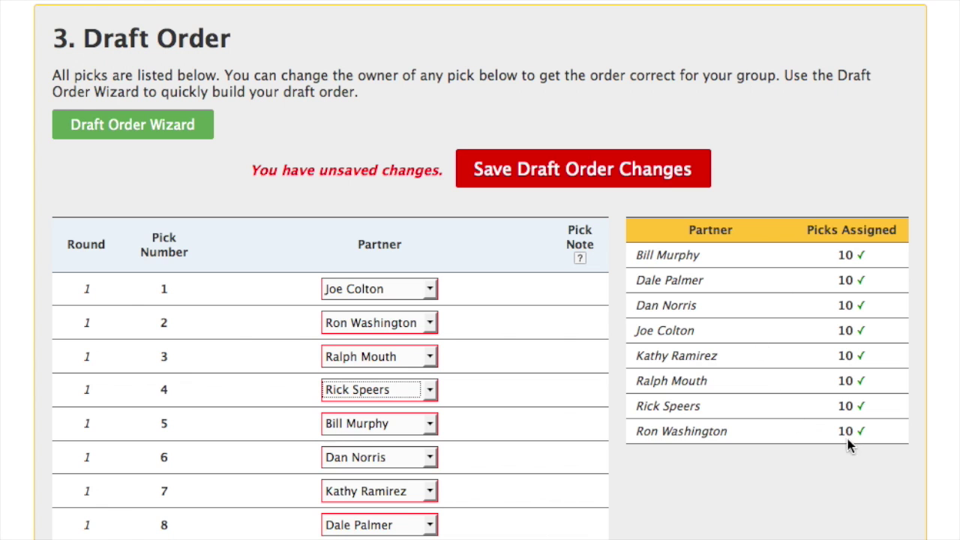
click(591, 179)
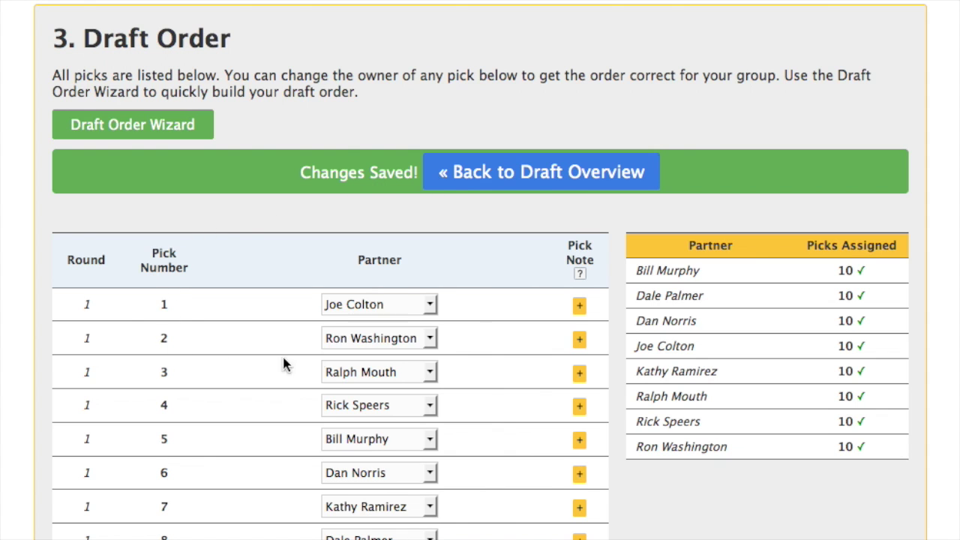
Give pick 3 the note 'Pick already assigned' and set it to auto-skip
click(579, 375)
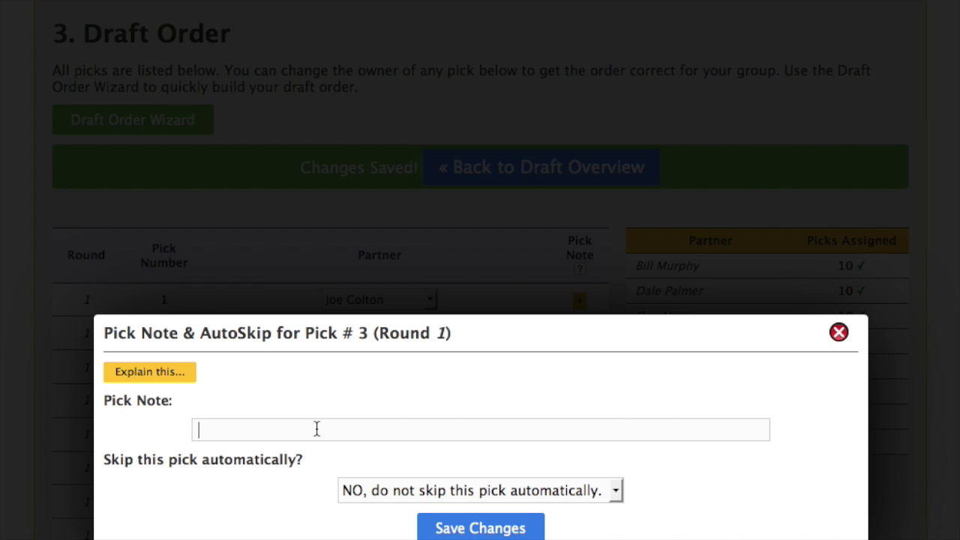
text(ck alreay)
text(y assigned)
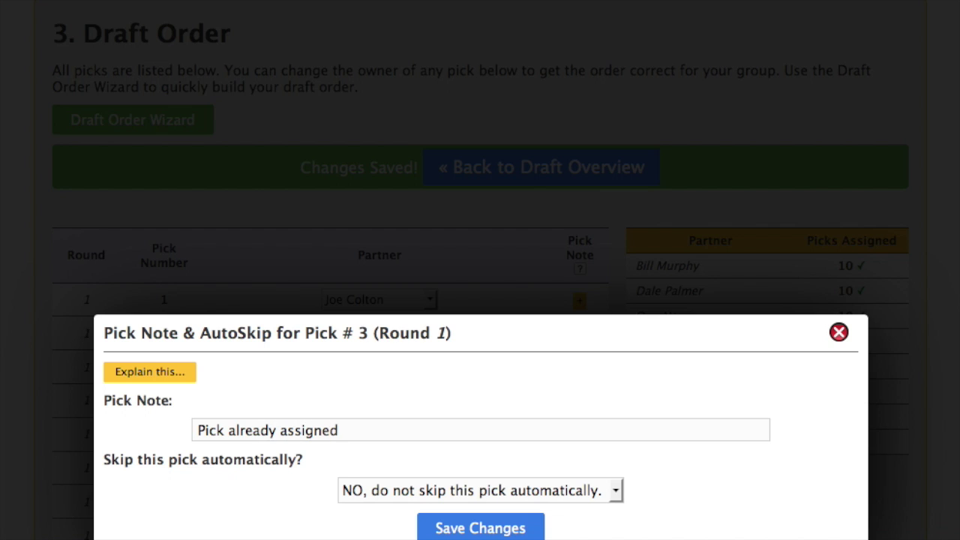
click(386, 494)
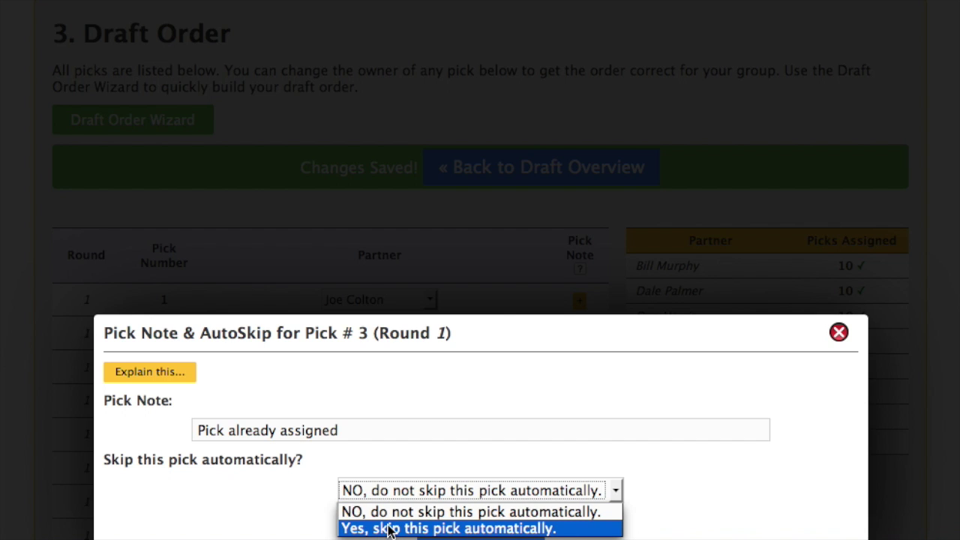
click(388, 529)
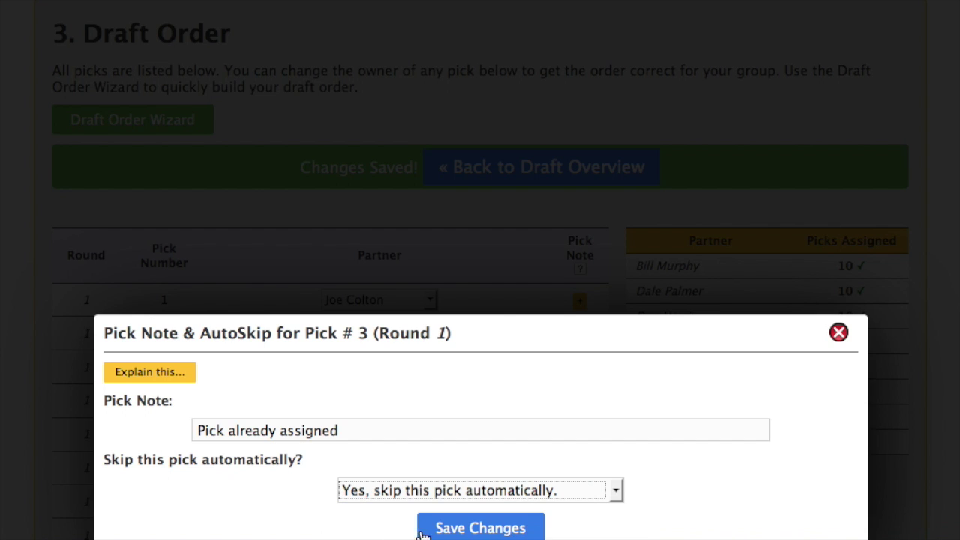
click(459, 533)
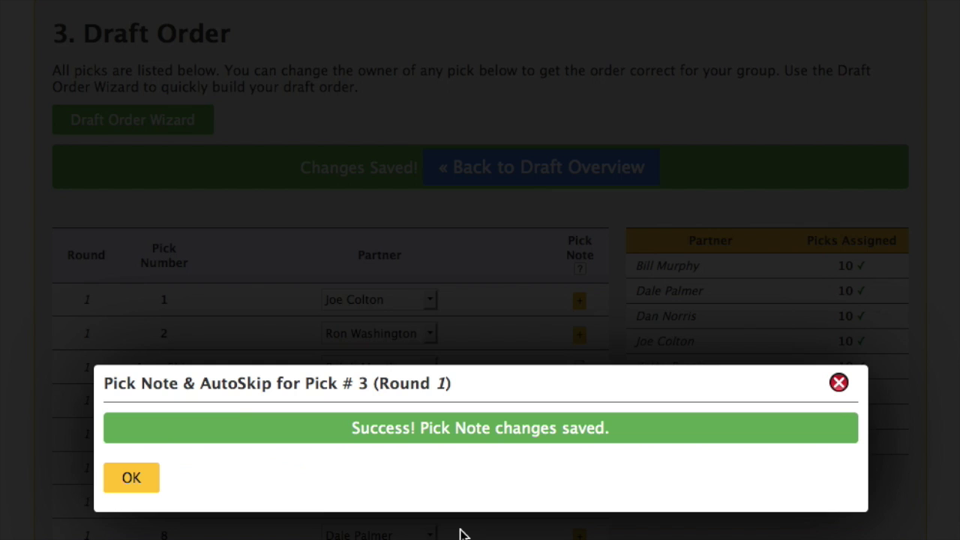
click(132, 478)
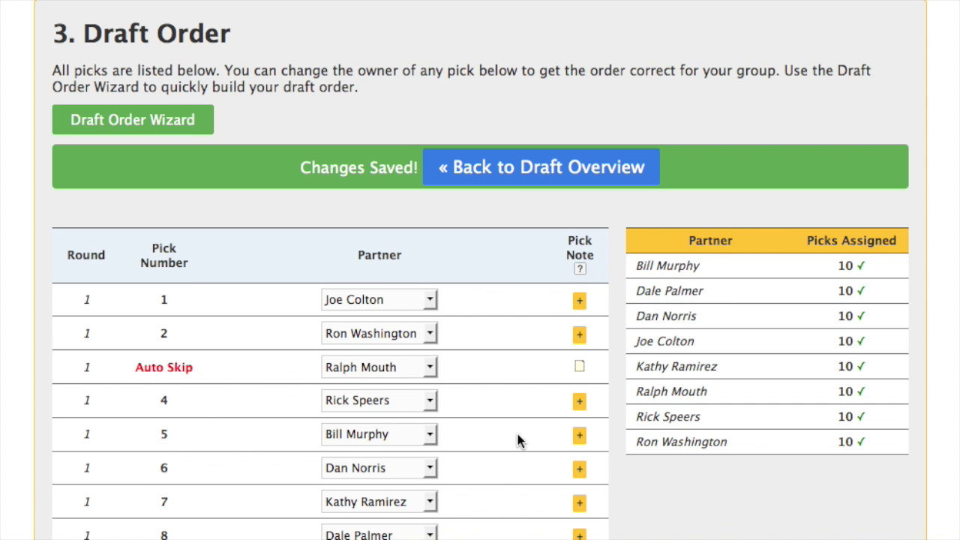
Add the note 'Must pick his son' to pick 5
click(579, 437)
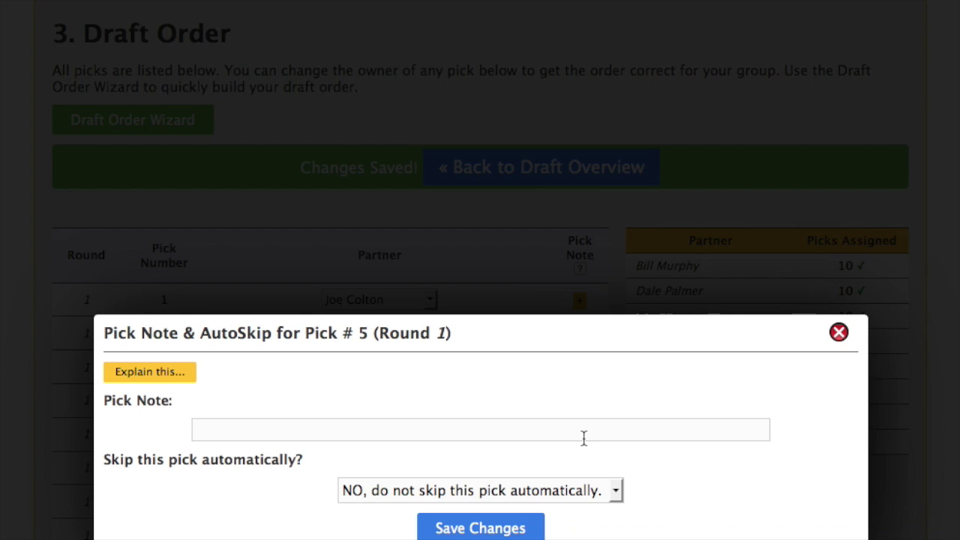
click(486, 430)
text(Must pick his son)
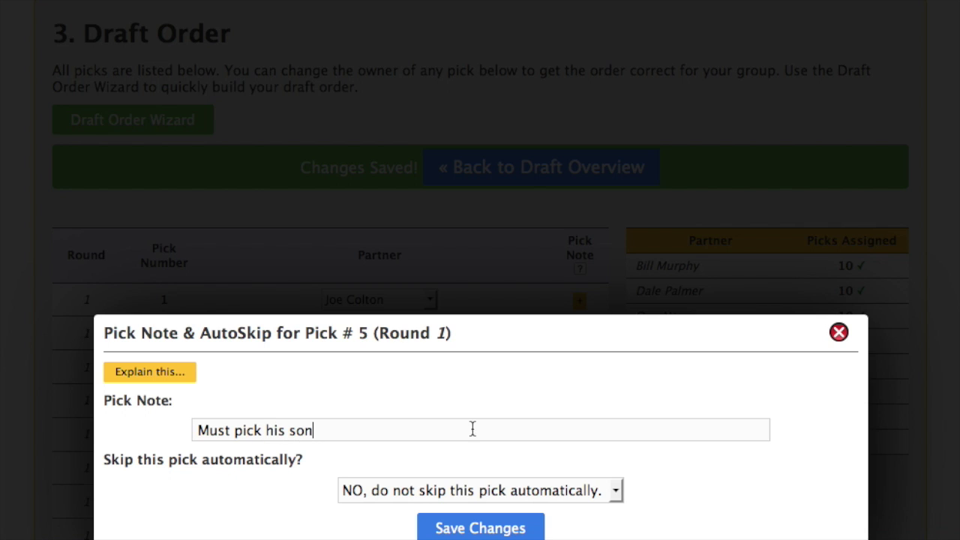
click(476, 527)
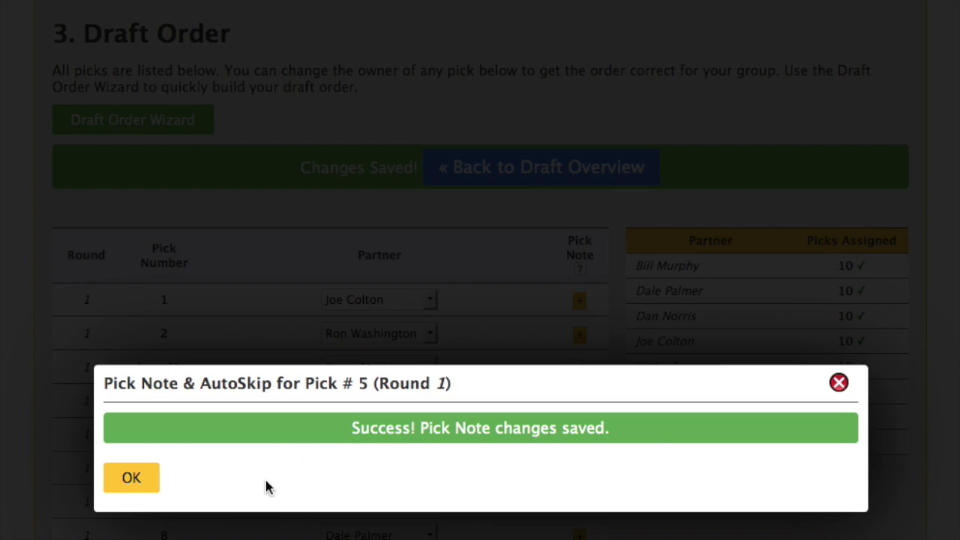
click(122, 482)
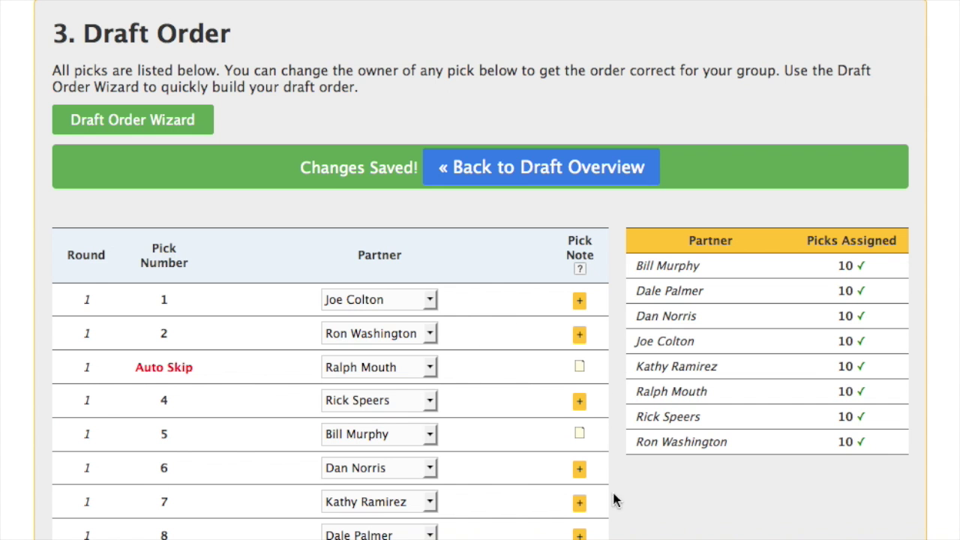
Assign player 104 directly to a coach from the player list, then return to the Draft tab
click(555, 180)
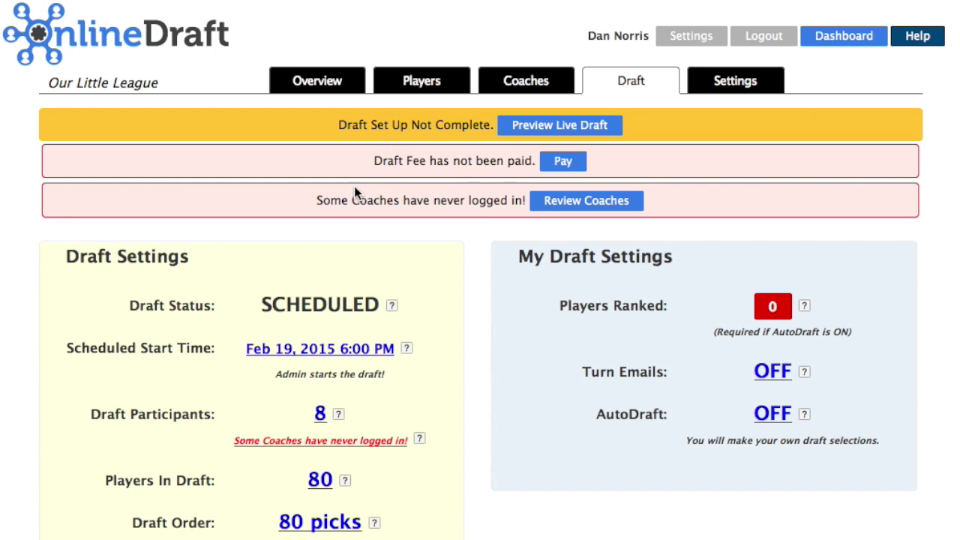
mouse_move(411, 77)
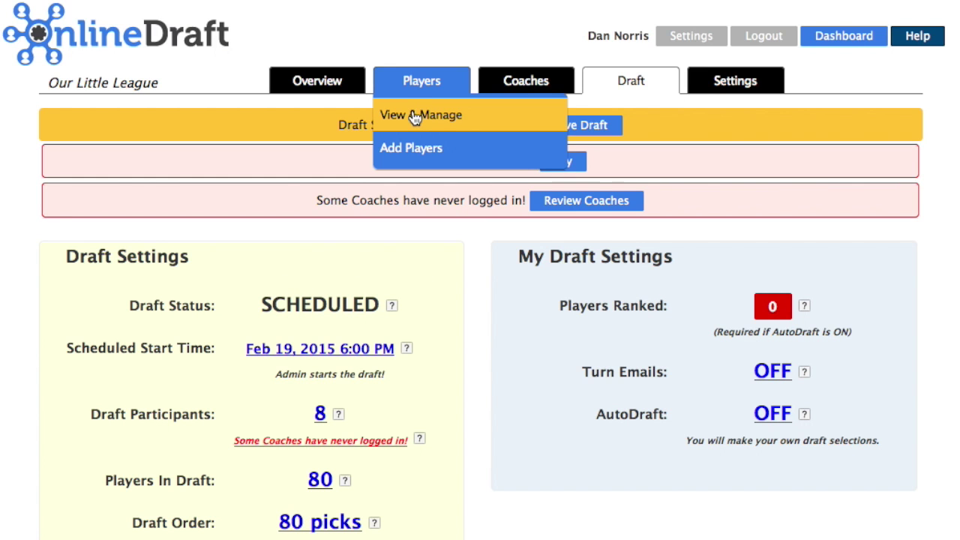
click(414, 120)
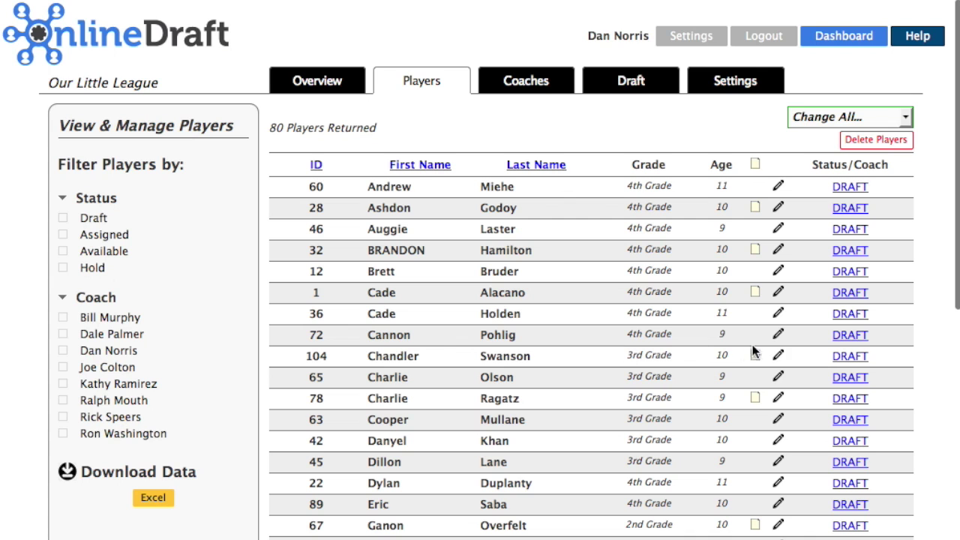
click(845, 357)
click(847, 359)
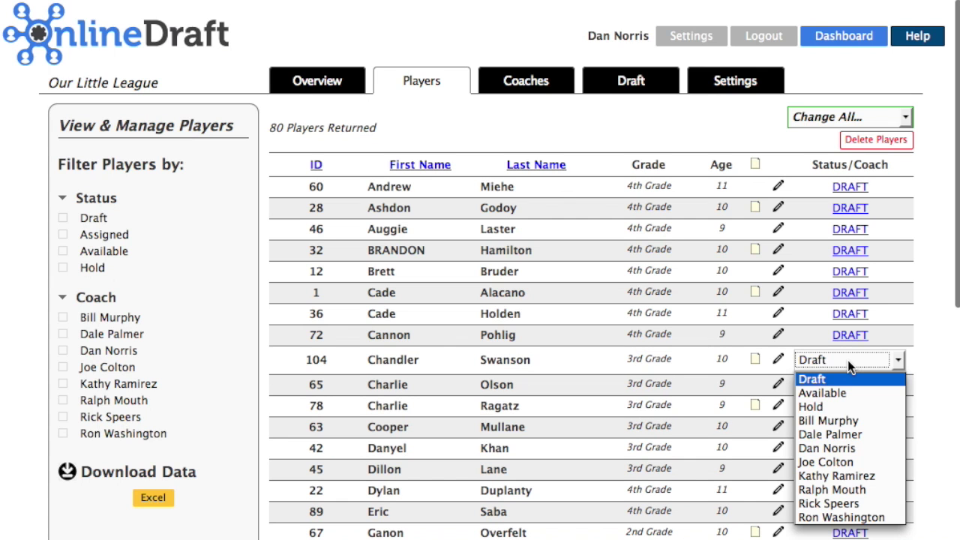
click(862, 490)
click(462, 129)
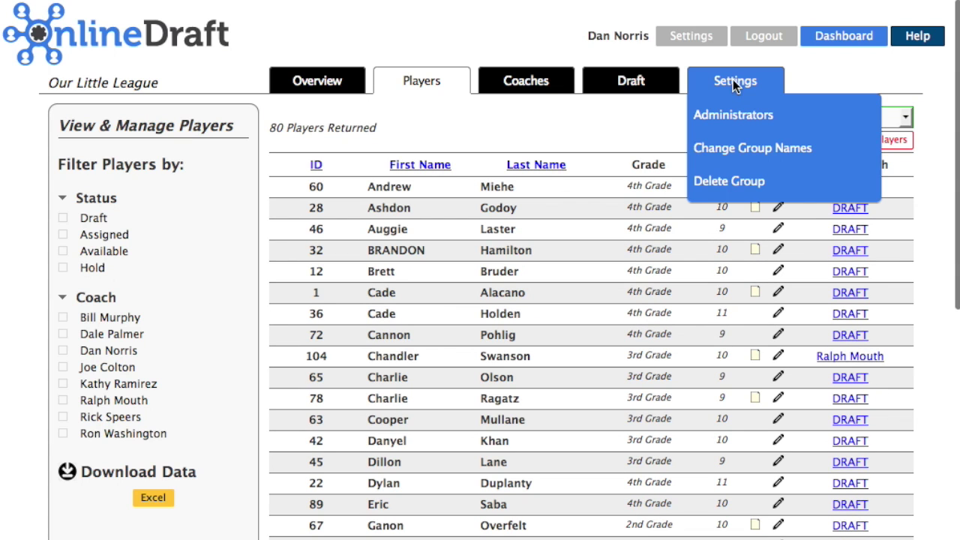
click(639, 91)
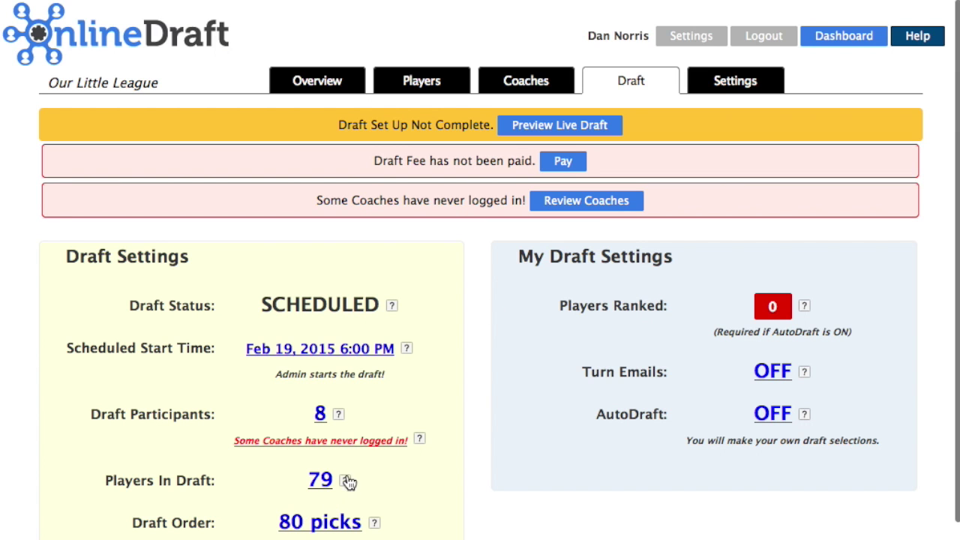
Enter the live draft and open the Draft Board in a new tab, switching to it
scroll(339, 504, down, 3)
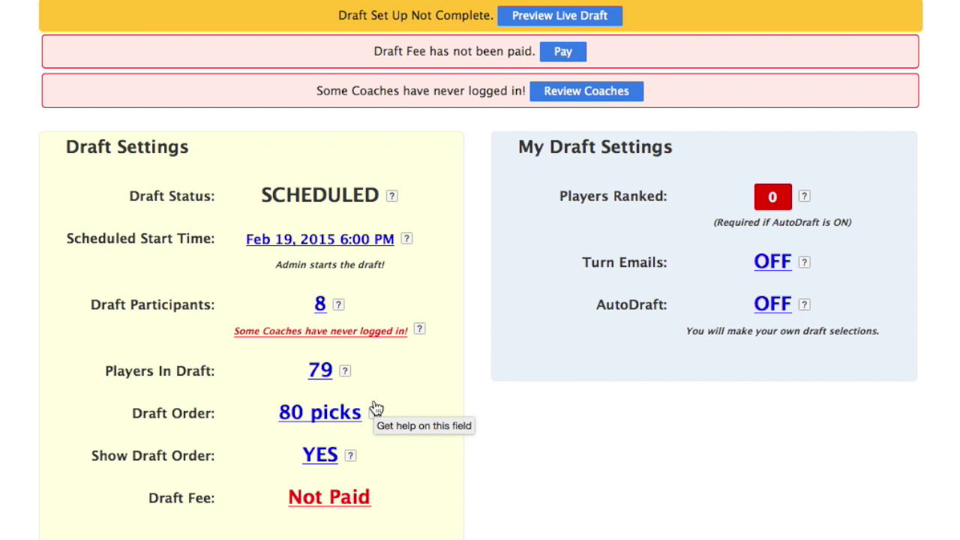
scroll(375, 408, up, 3)
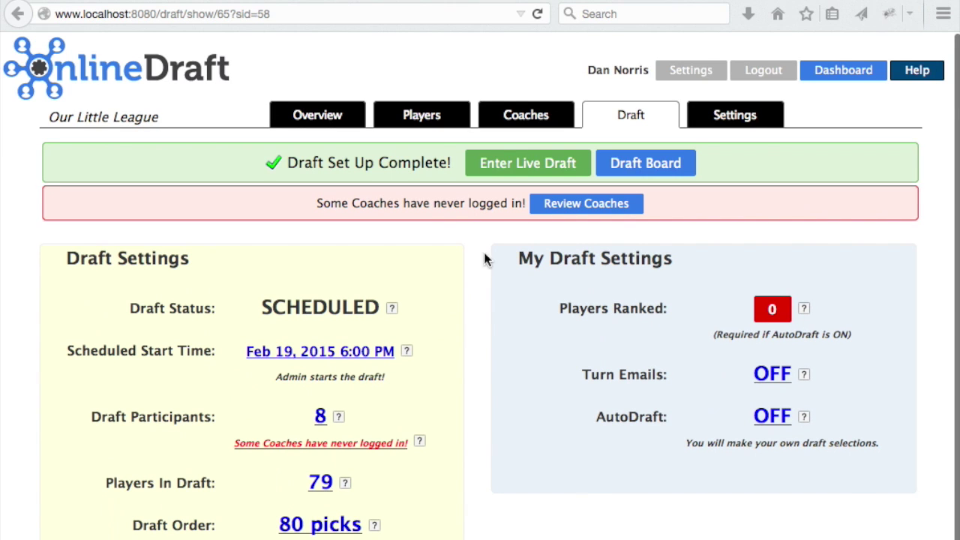
click(530, 164)
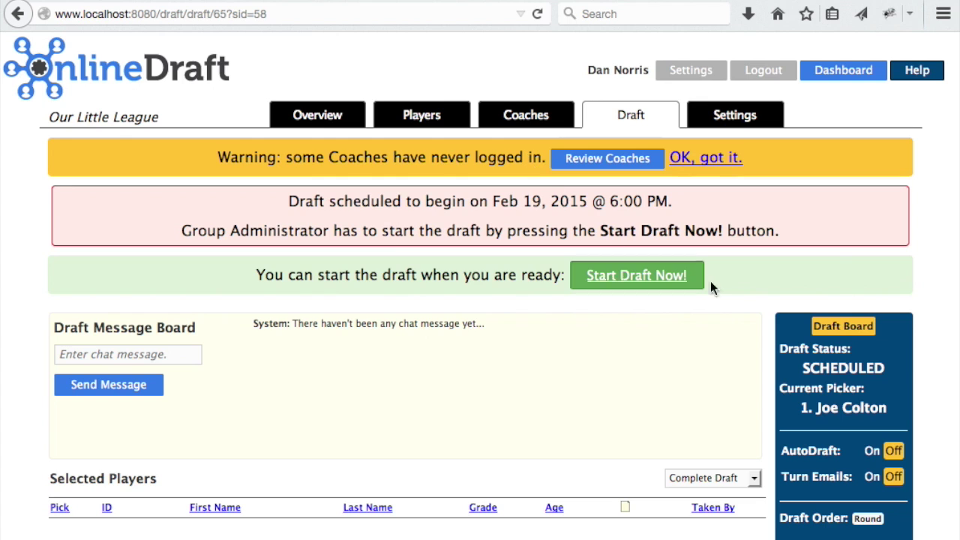
right_click(829, 330)
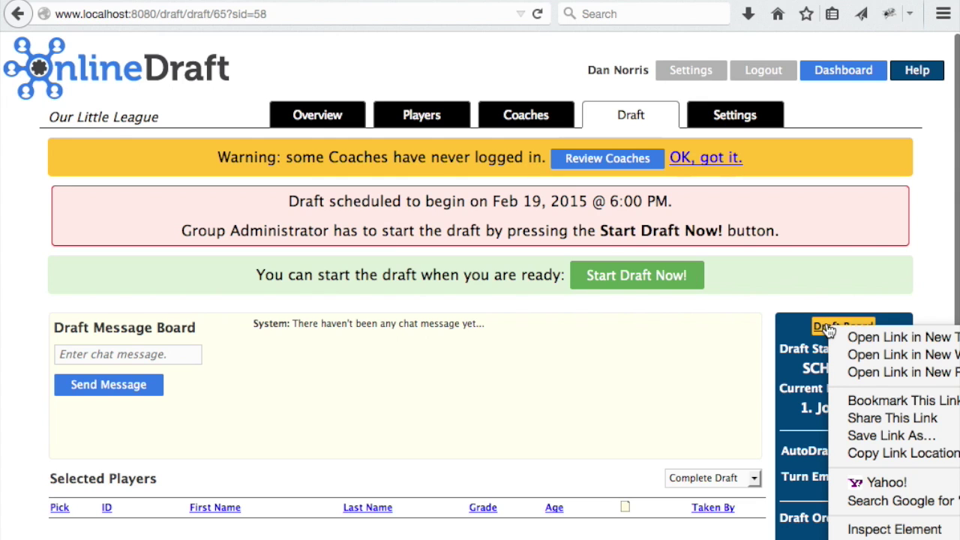
click(835, 337)
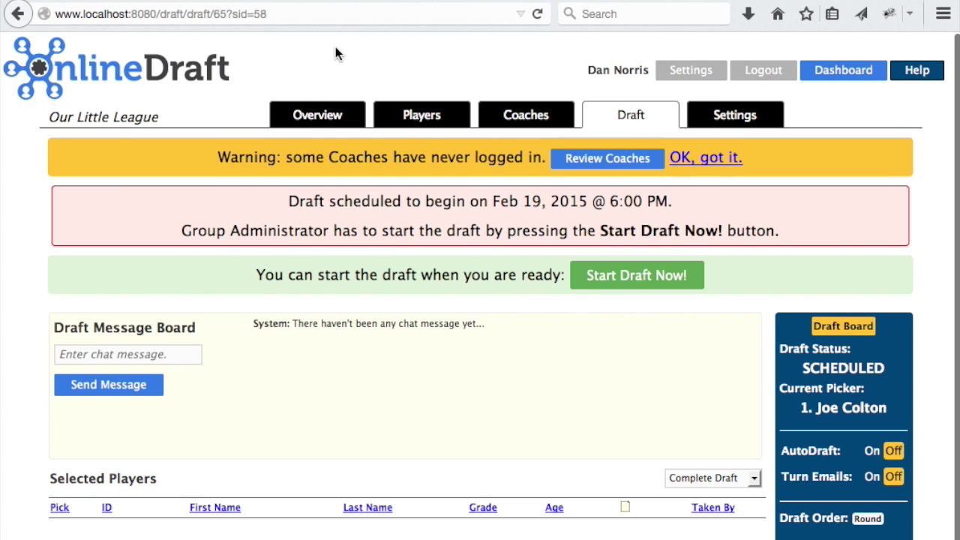
key(ctrl+Tab)
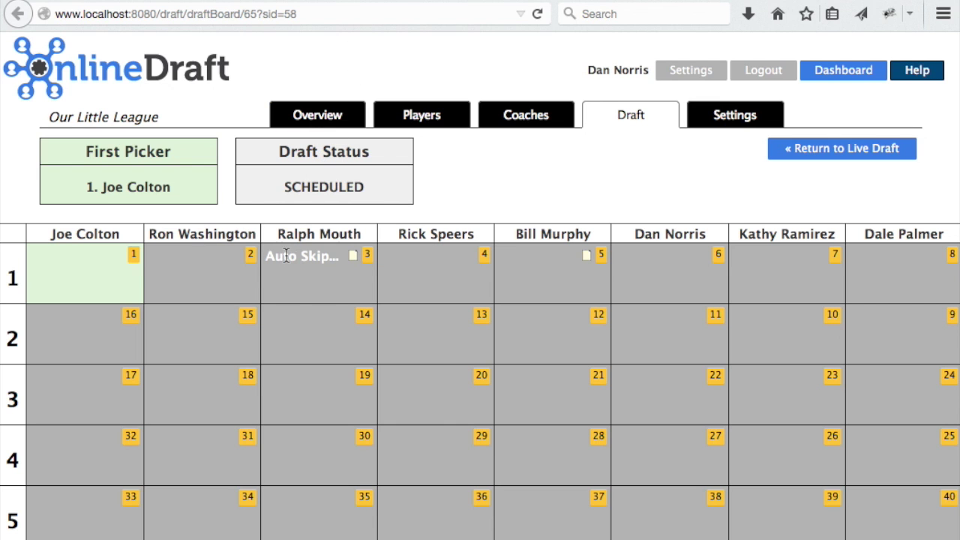
Read pick 3's note saying it is already assigned, then go back to the live draft page
click(353, 256)
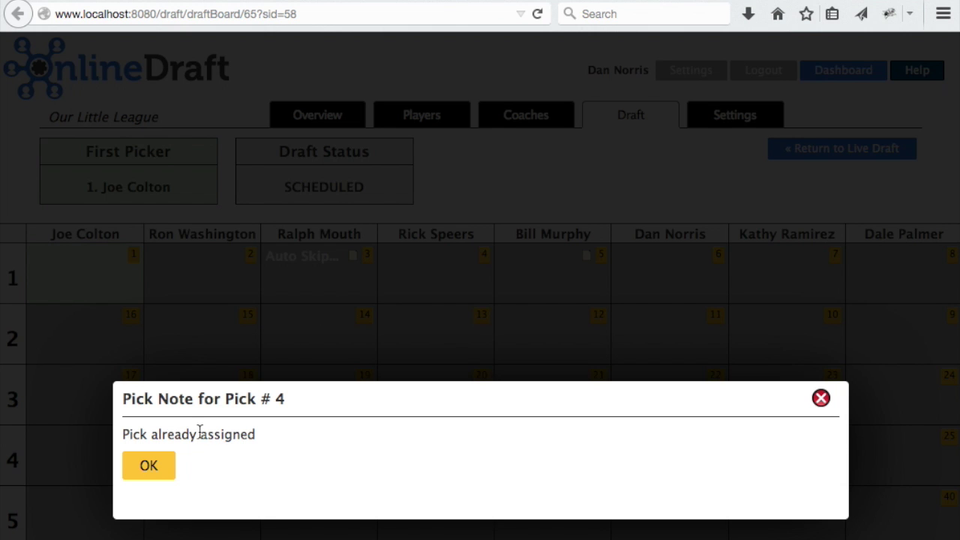
click(149, 467)
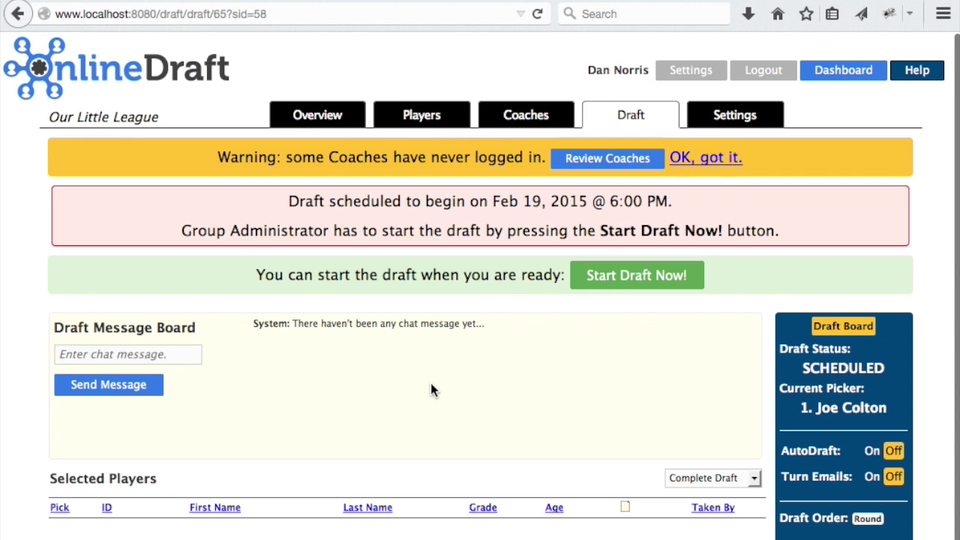
scroll(431, 389, down, 1)
click(630, 255)
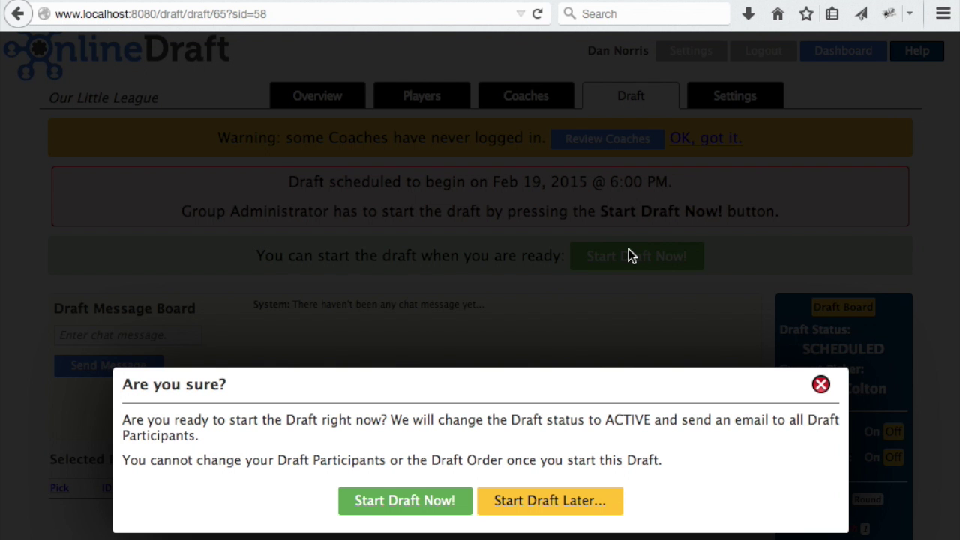
click(406, 501)
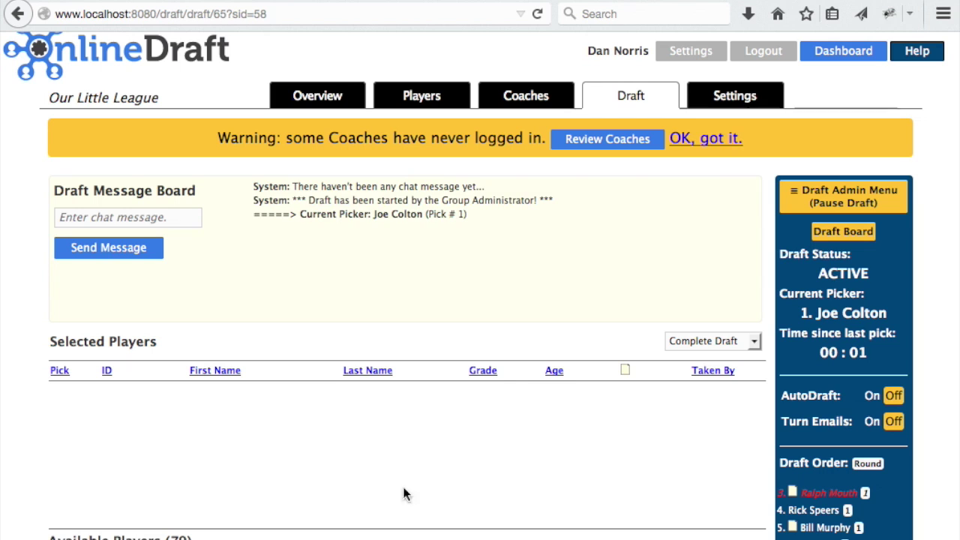
click(837, 202)
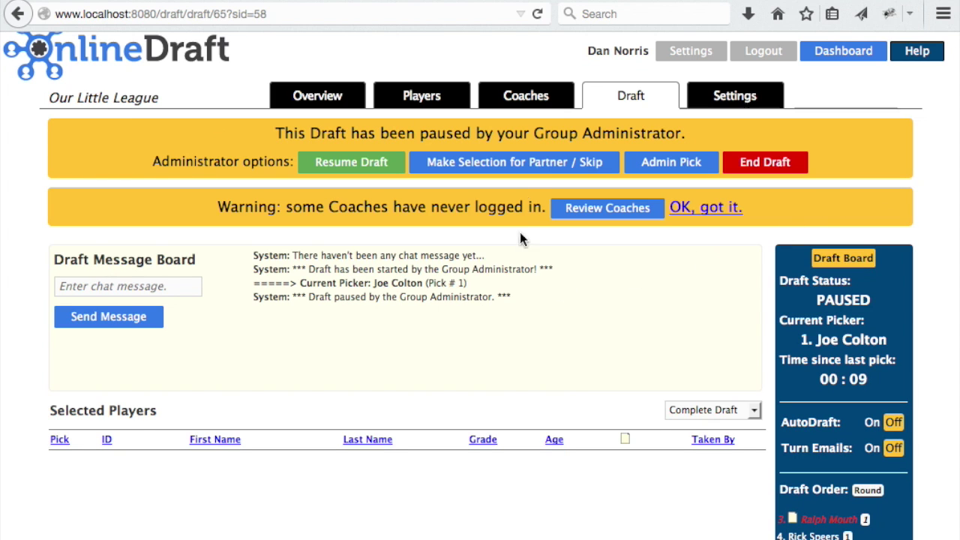
Make an admin pick of player 46 as pick 1 for the first coach
click(679, 166)
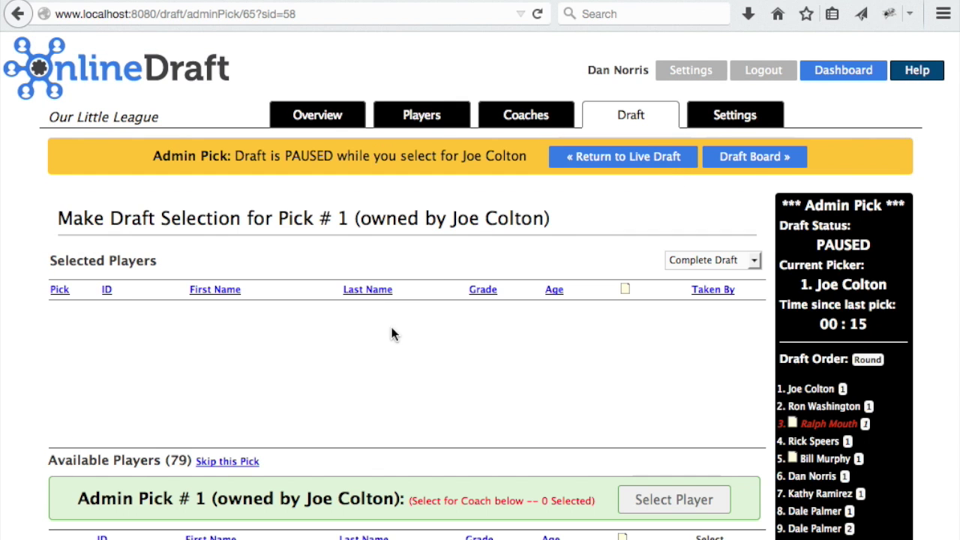
scroll(392, 334, down, 3)
scroll(391, 334, down, 1)
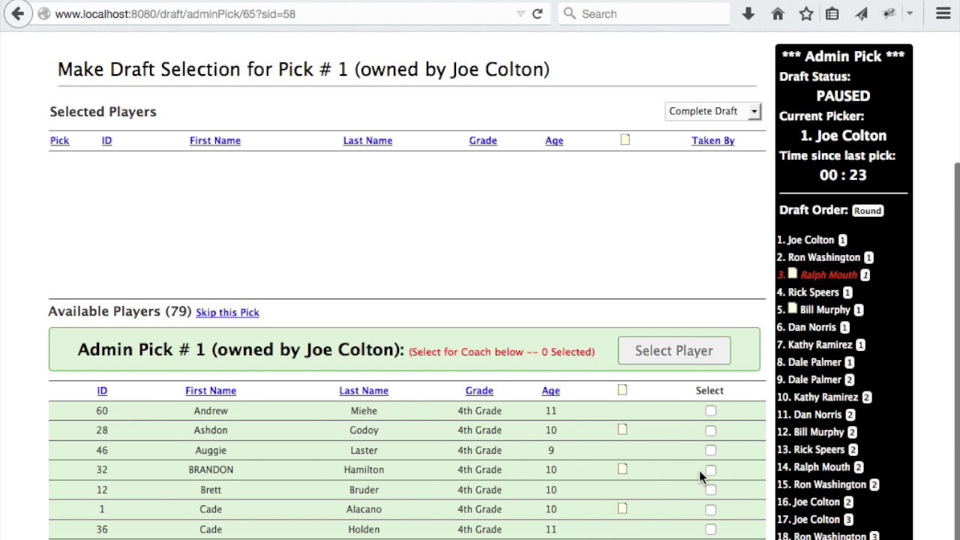
click(710, 450)
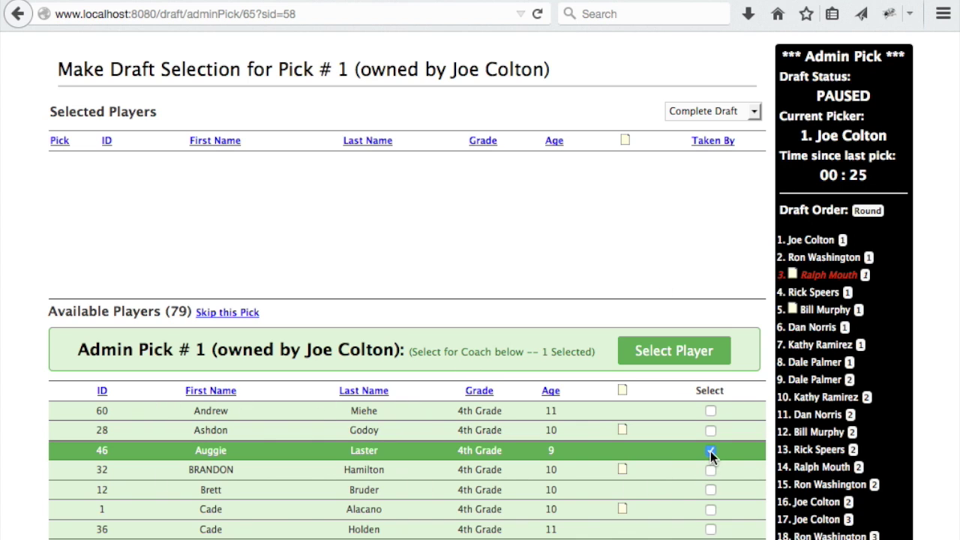
click(674, 353)
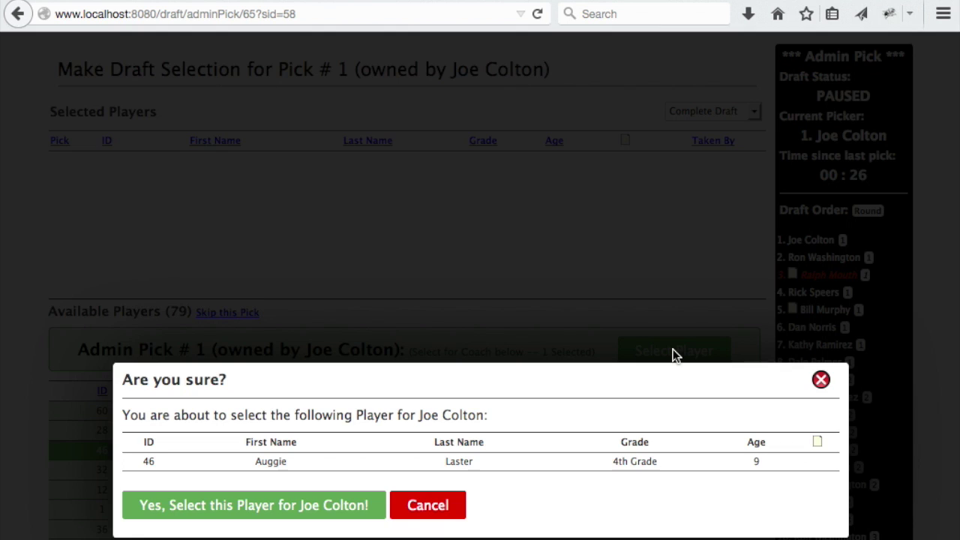
click(285, 509)
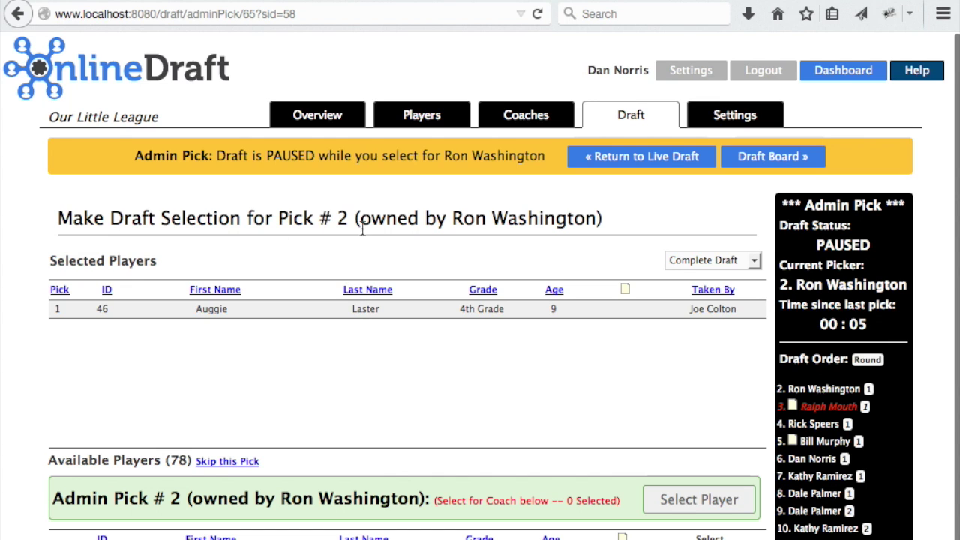
Check the draft board shows player 46 at pick 1, then draft player 56 as pick 2
key(super+Left)
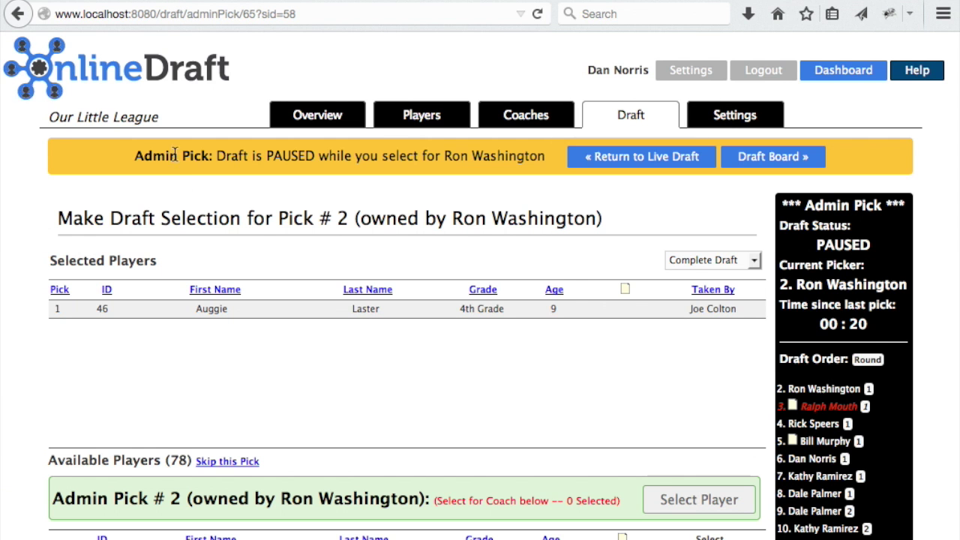
scroll(308, 433, down, 4)
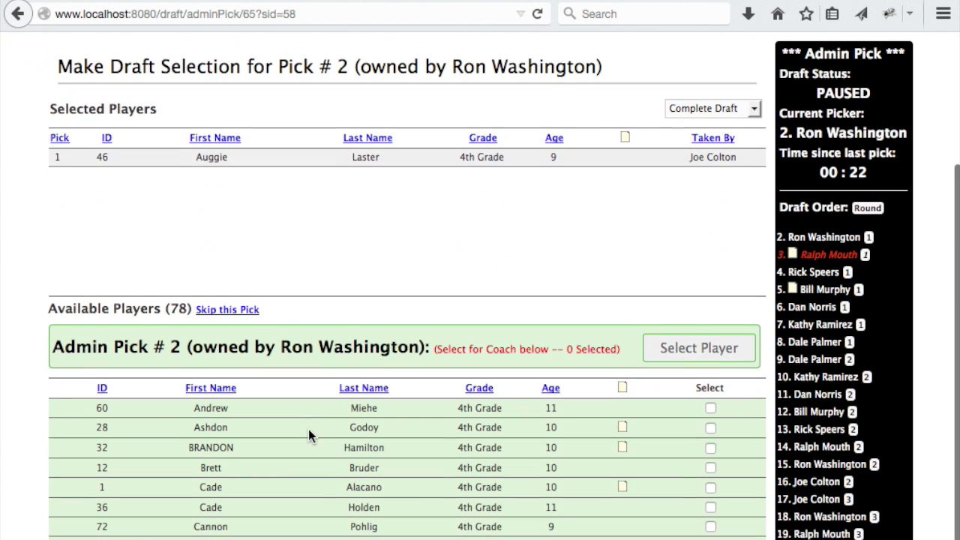
scroll(566, 454, down, 10)
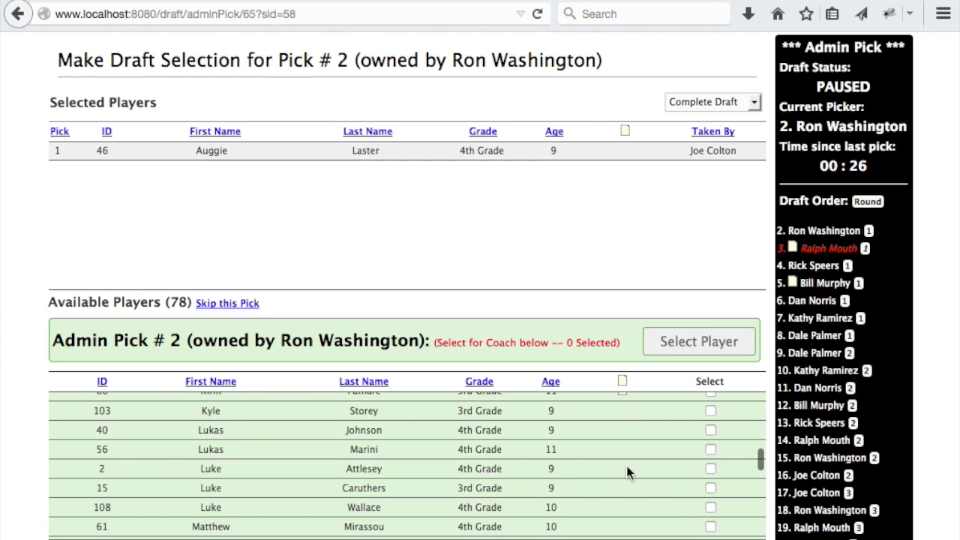
click(711, 450)
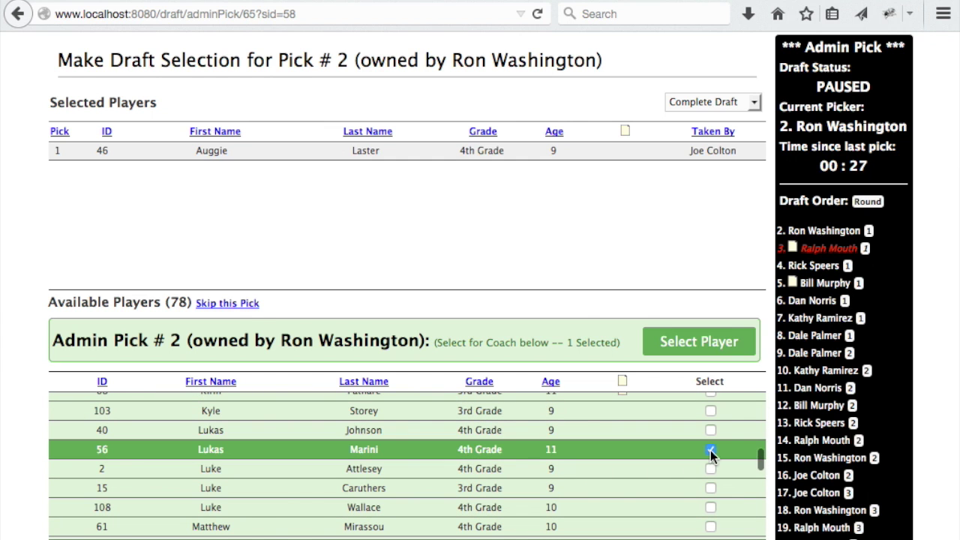
click(701, 343)
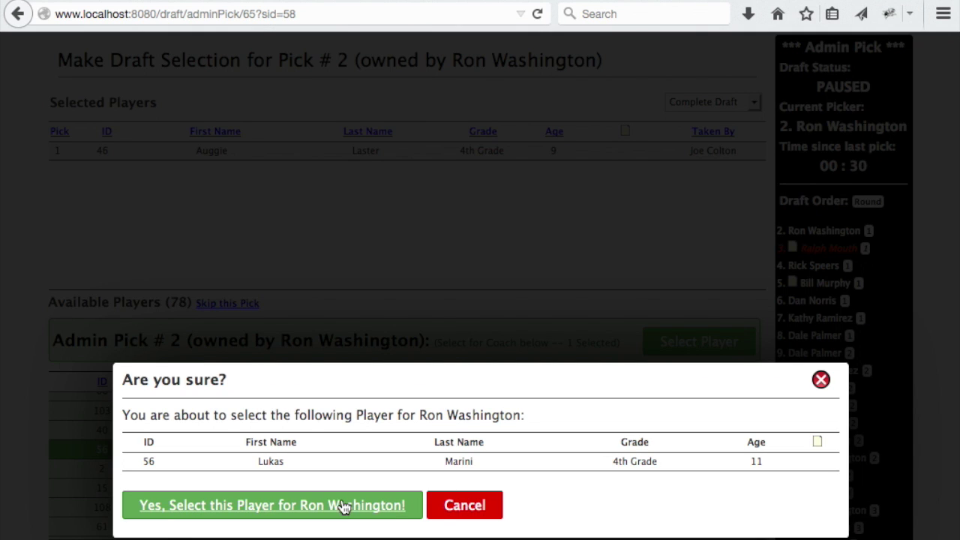
click(345, 507)
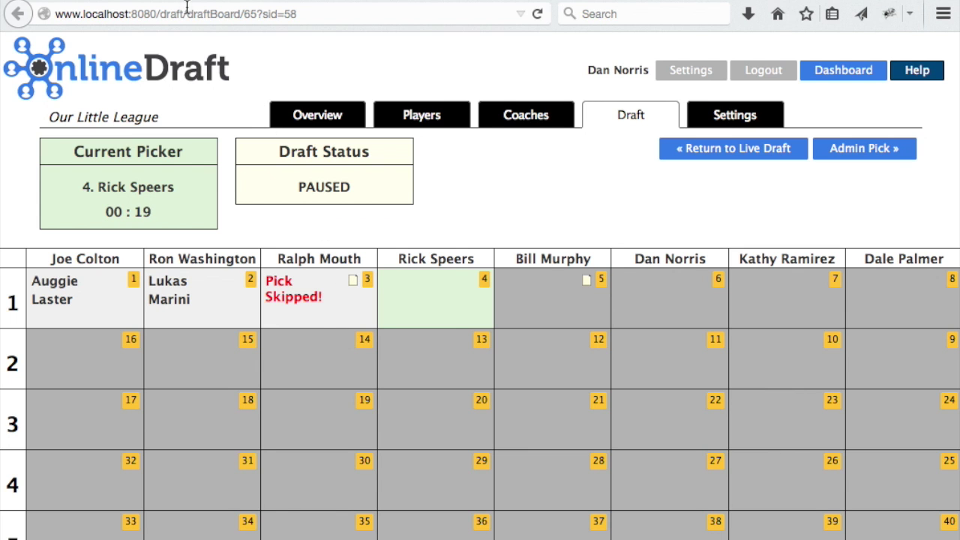
Draft player 32 as pick 4, leaving 76 players available
key(super+Left)
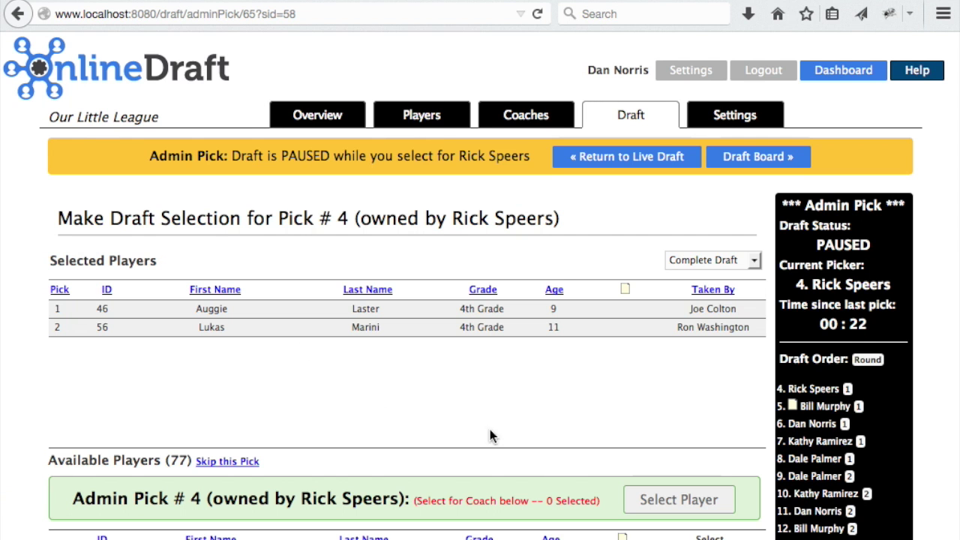
scroll(600, 453, down, 3)
scroll(600, 452, down, 2)
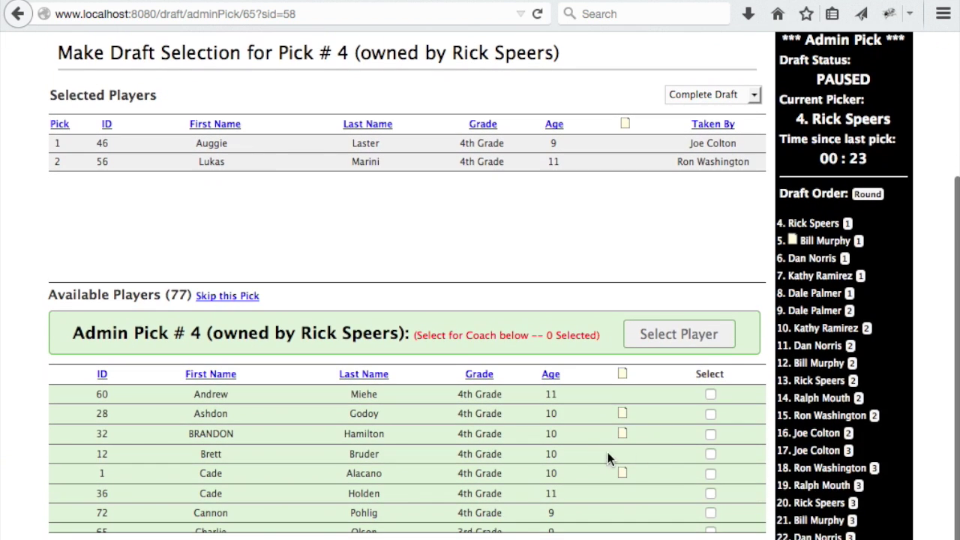
click(710, 435)
click(691, 332)
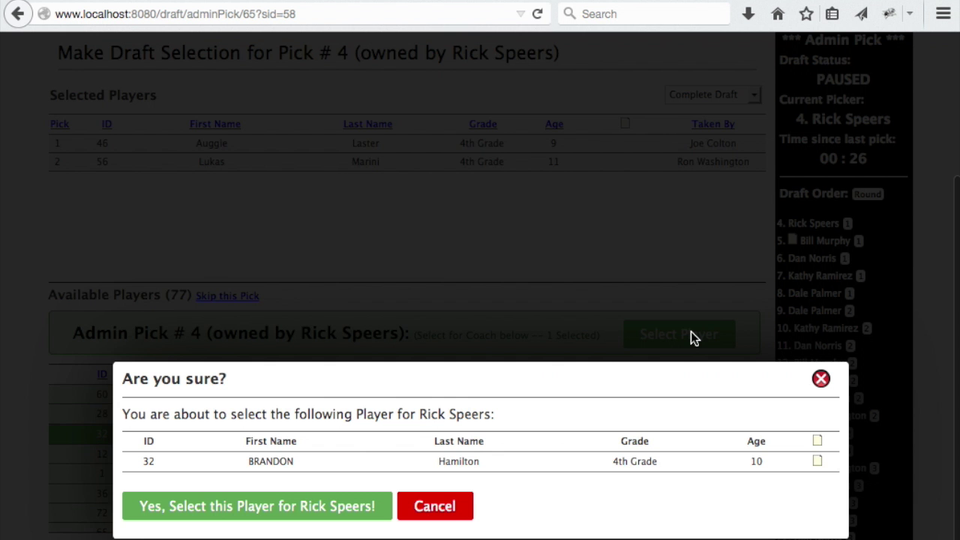
click(291, 512)
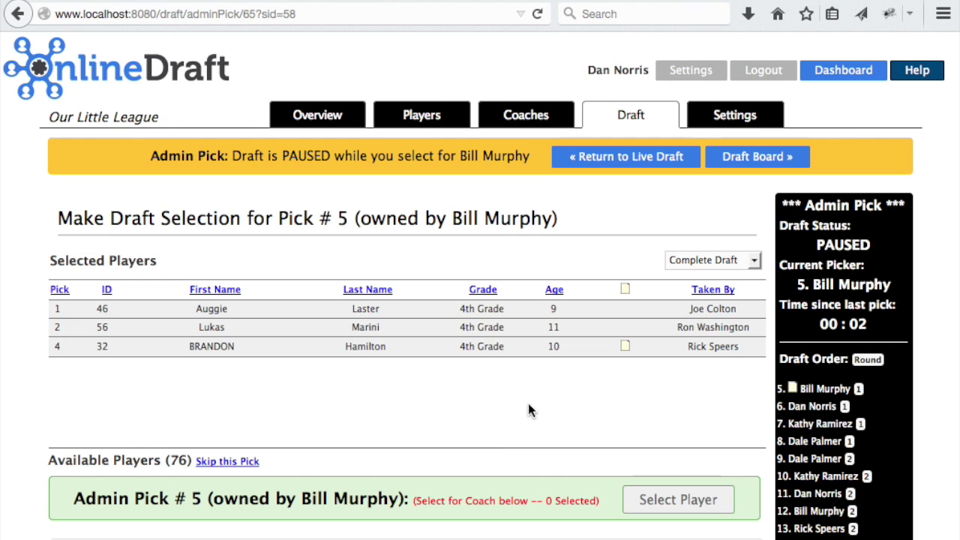
Draft player 102, the coach's son, as pick 5, leaving 75 players available
scroll(527, 412, down, 4)
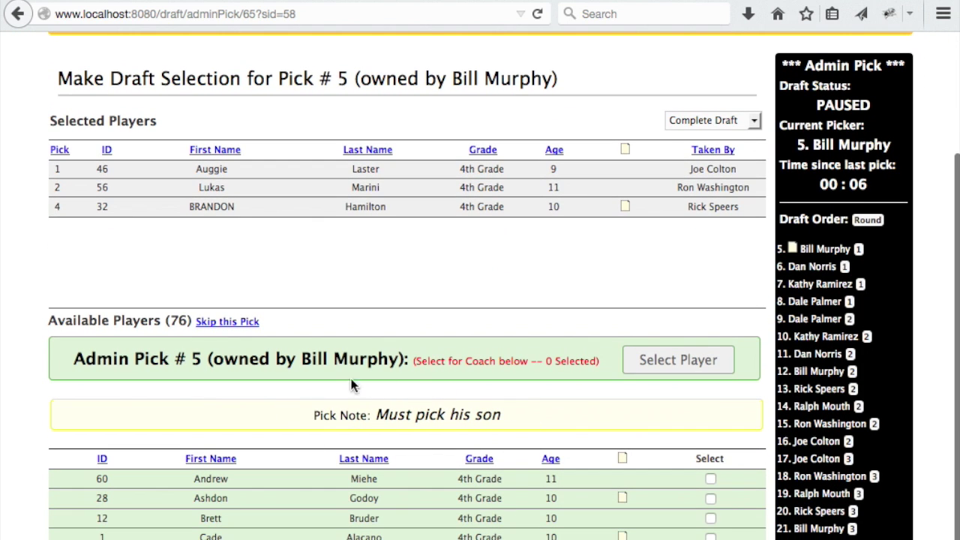
scroll(532, 491, down, 5)
scroll(539, 525, down, 3)
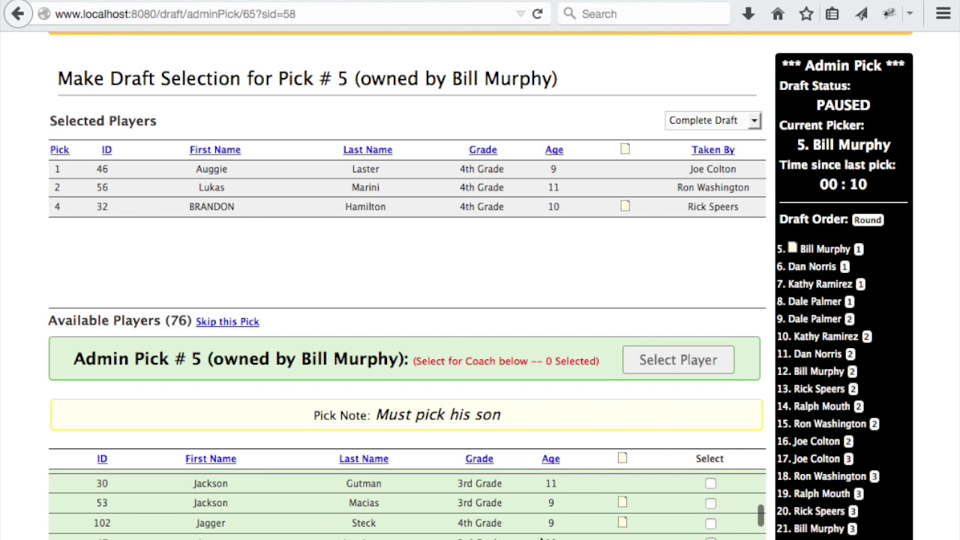
click(710, 523)
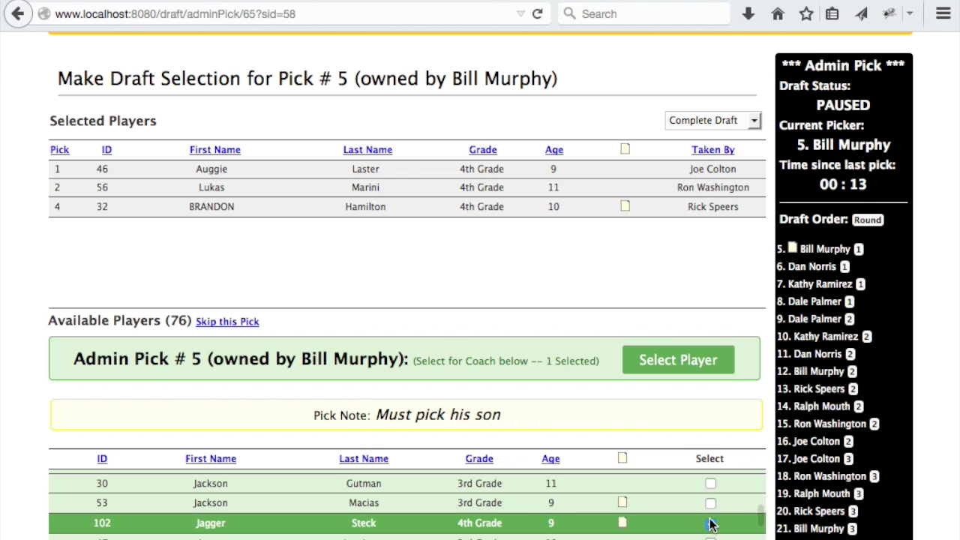
click(679, 362)
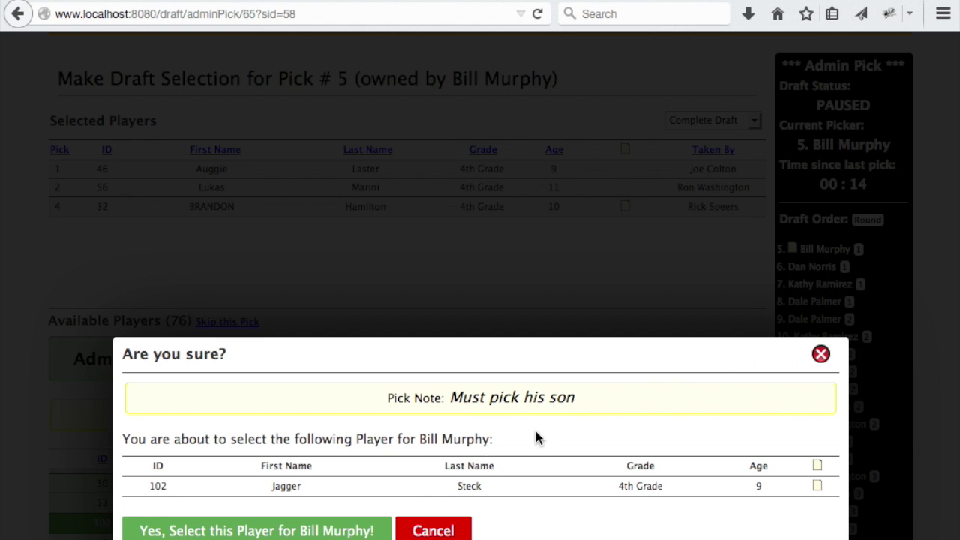
click(309, 528)
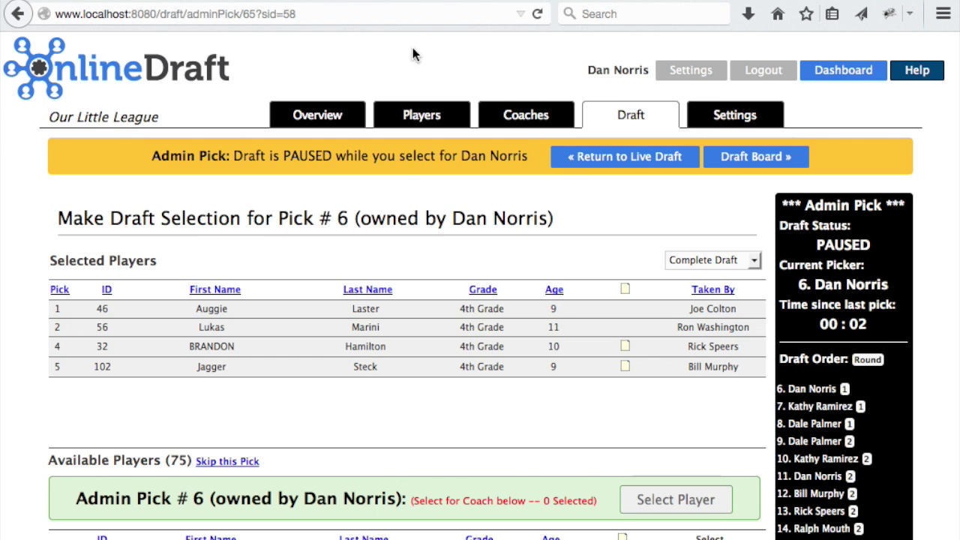
click(405, 2)
mouse_move(431, 183)
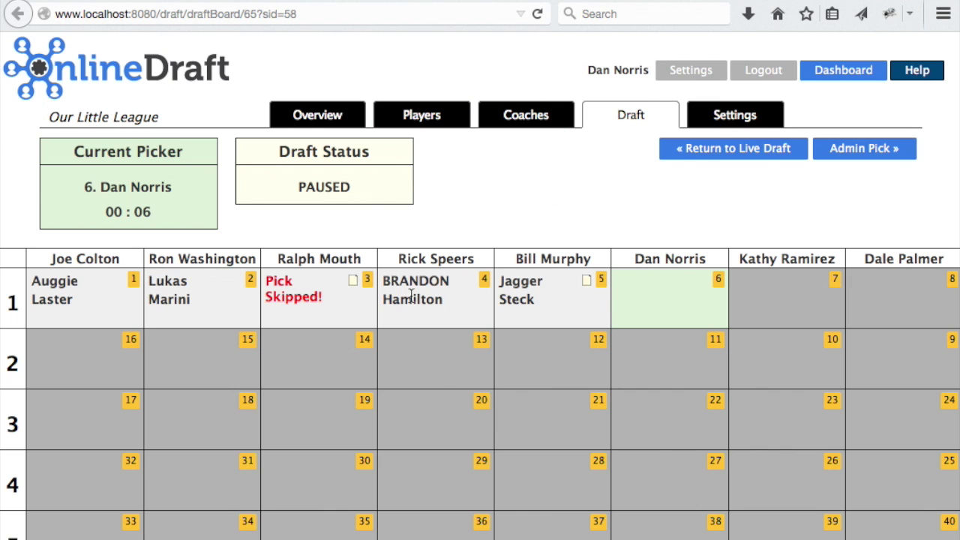
key(ctrl+Tab)
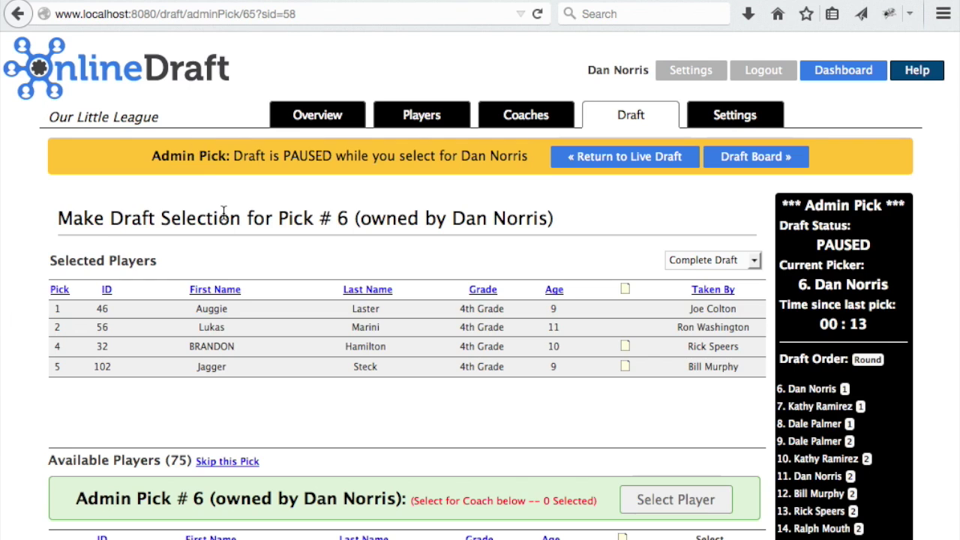
click(626, 164)
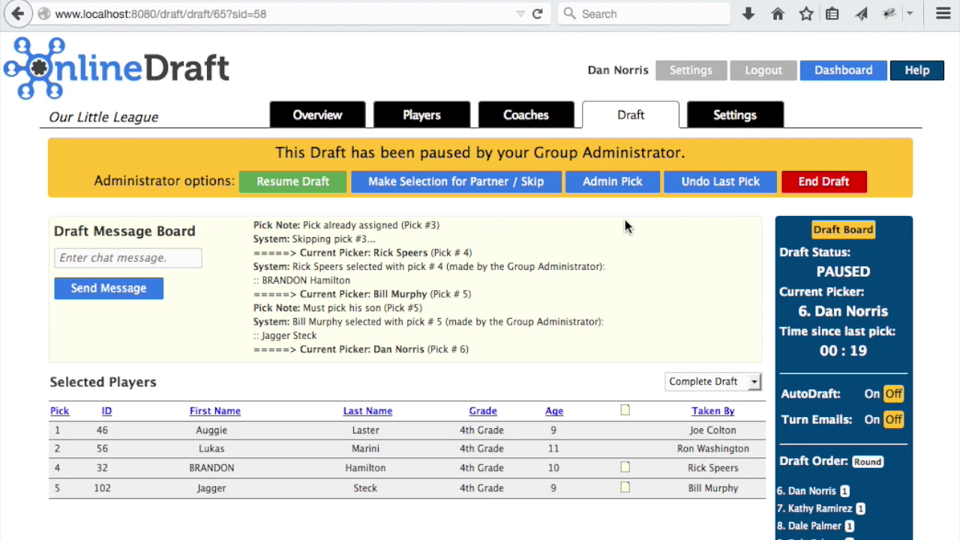
click(291, 183)
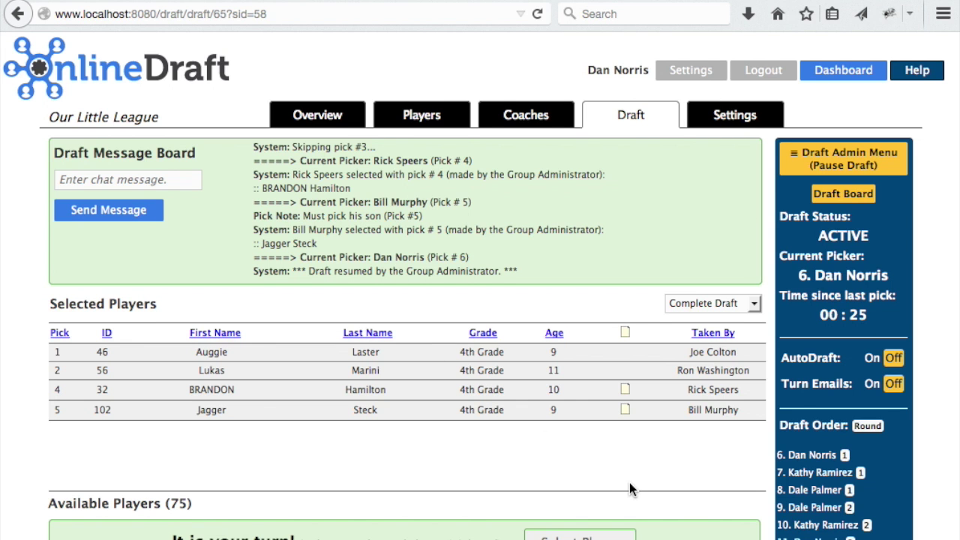
scroll(629, 484, down, 5)
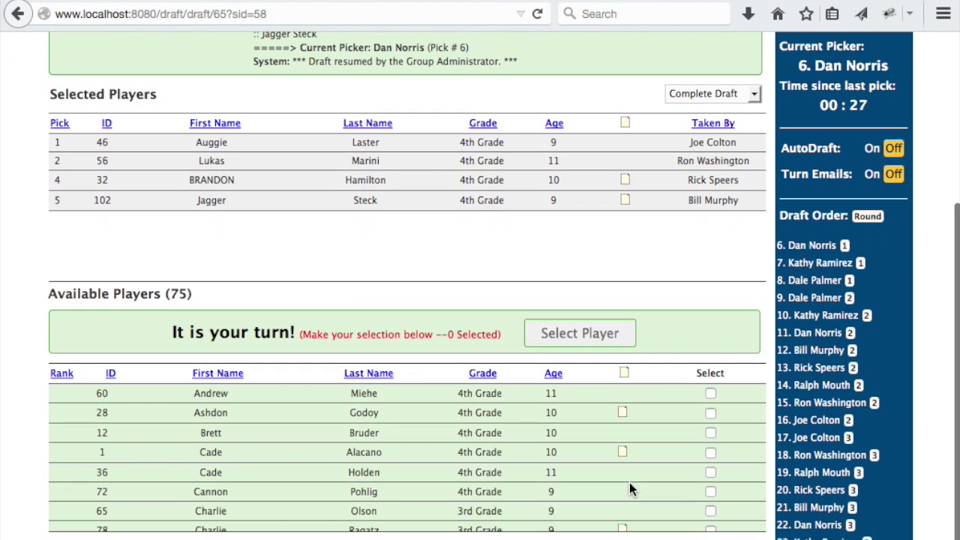
scroll(435, 484, down, 6)
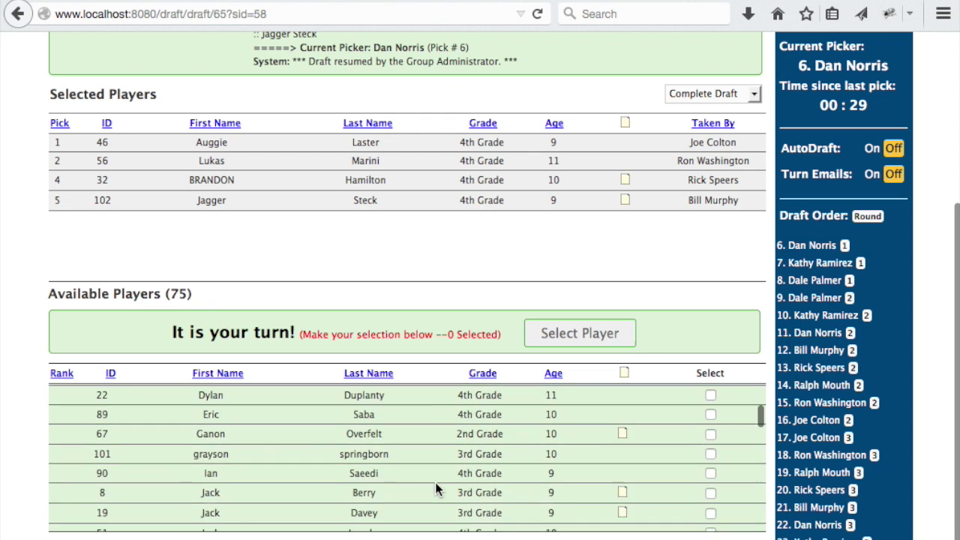
scroll(435, 487, down, 5)
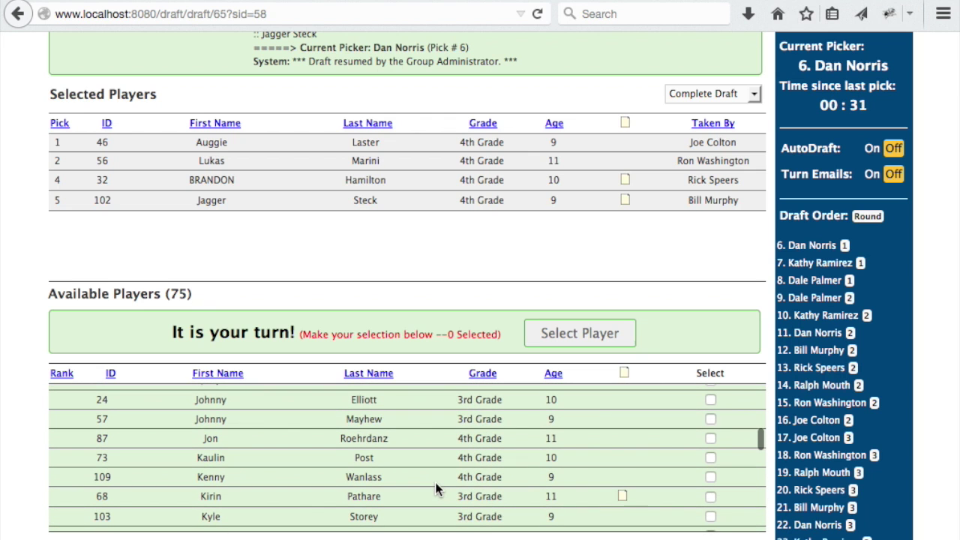
click(710, 477)
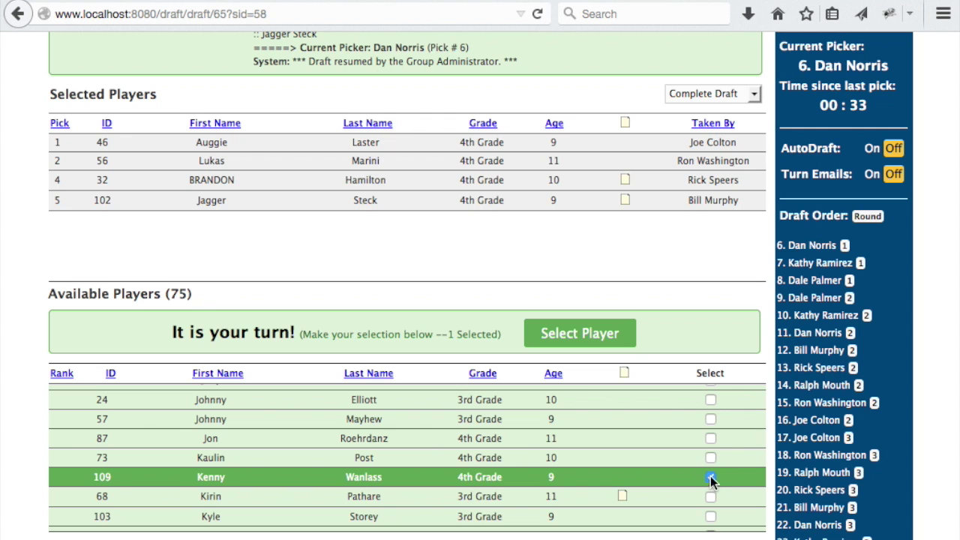
click(580, 339)
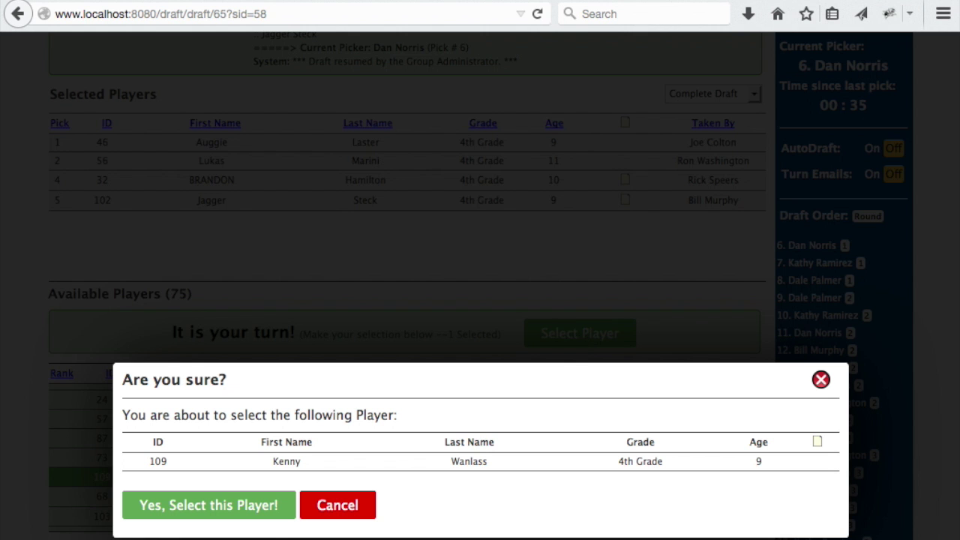
click(246, 513)
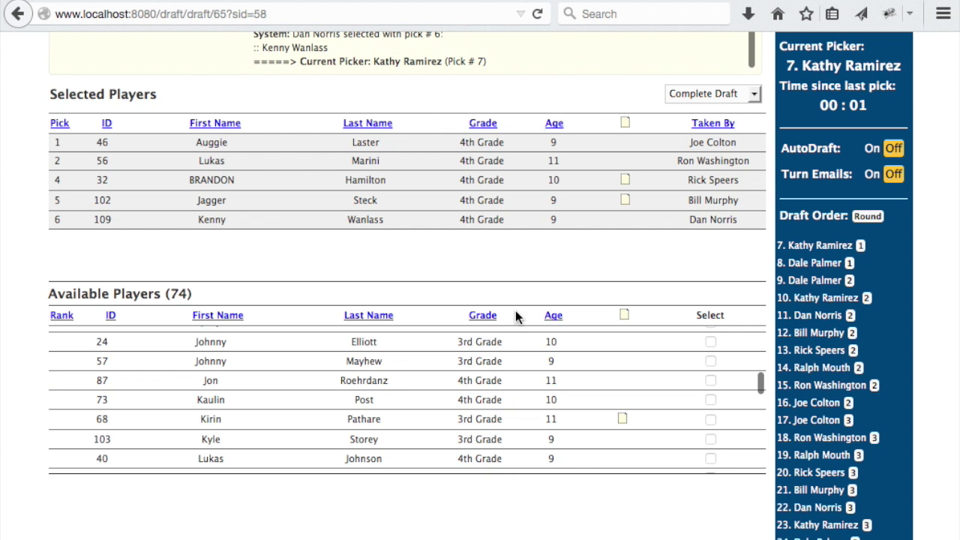
scroll(532, 283, up, 1)
scroll(532, 285, up, 5)
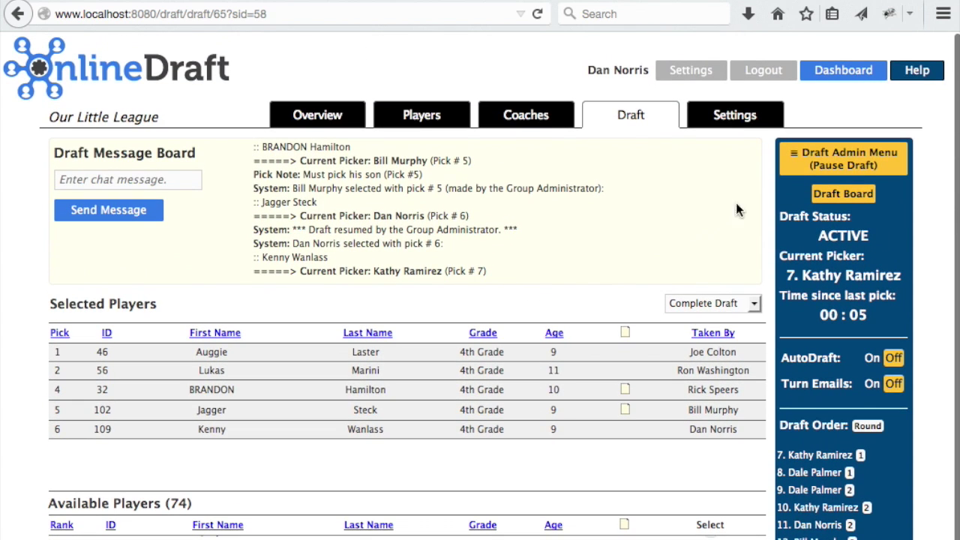
Pause and end the draft, then review the completed 10-round board through pick 80
click(830, 166)
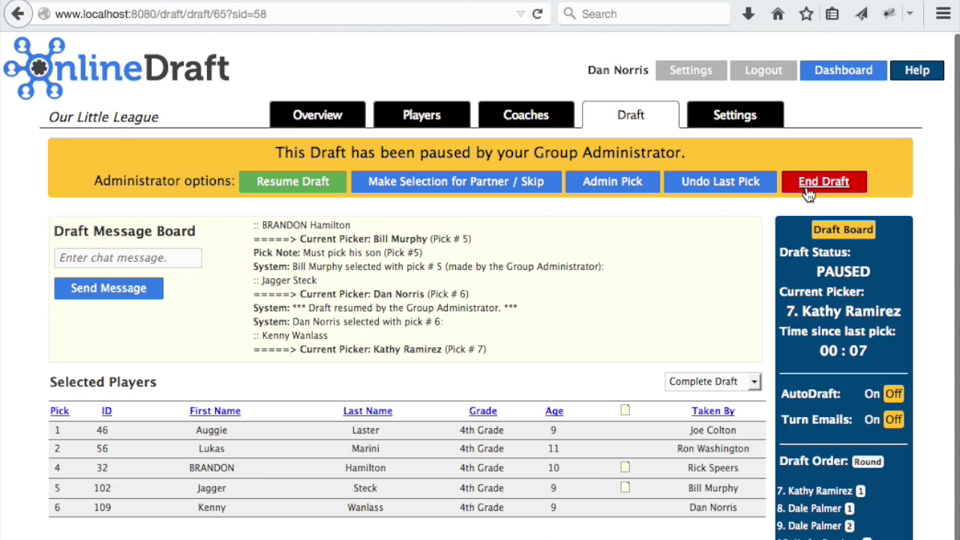
click(623, 185)
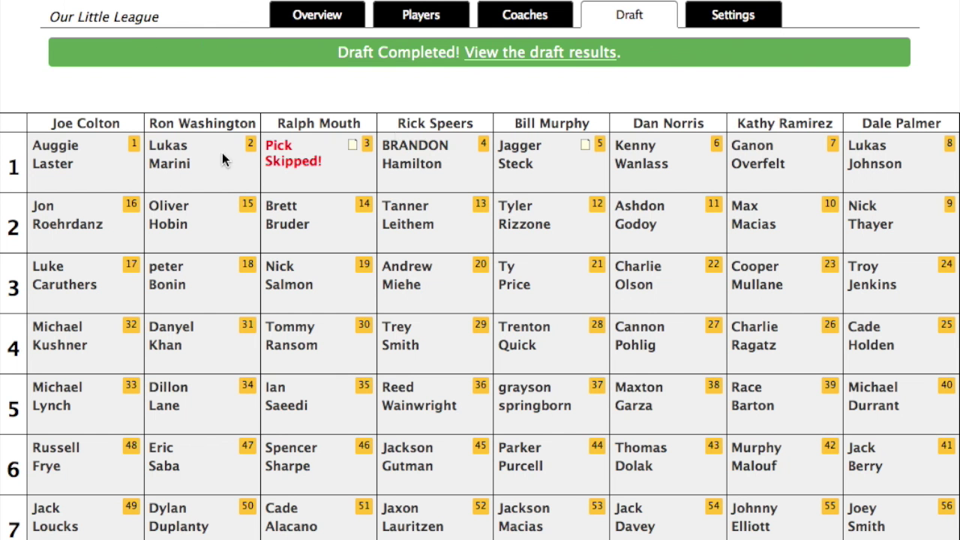
scroll(87, 247, down, 5)
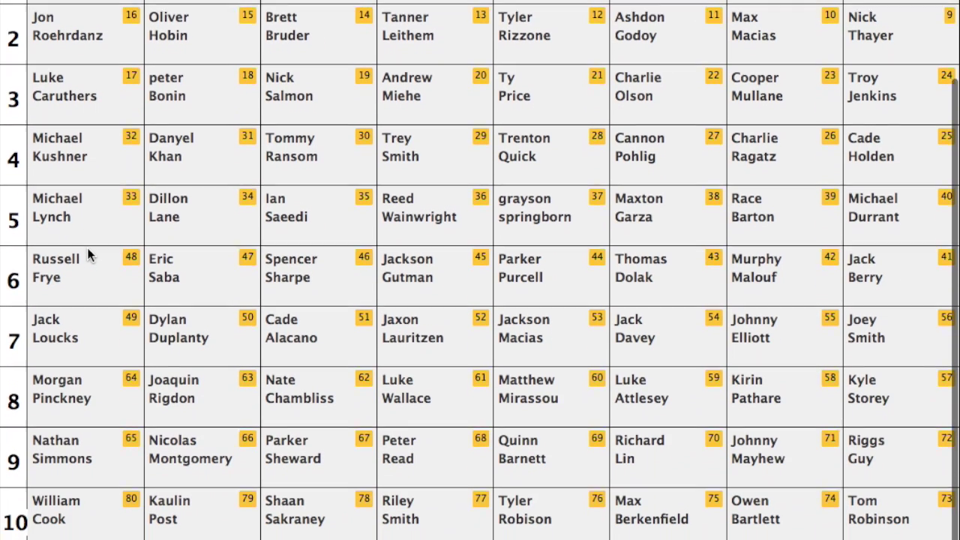
scroll(88, 254, down, 1)
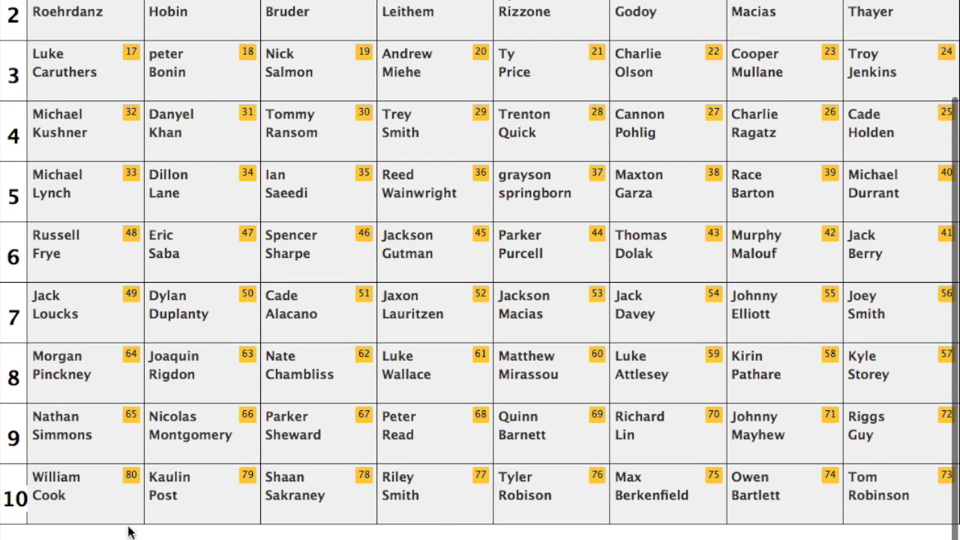
scroll(410, 297, up, 6)
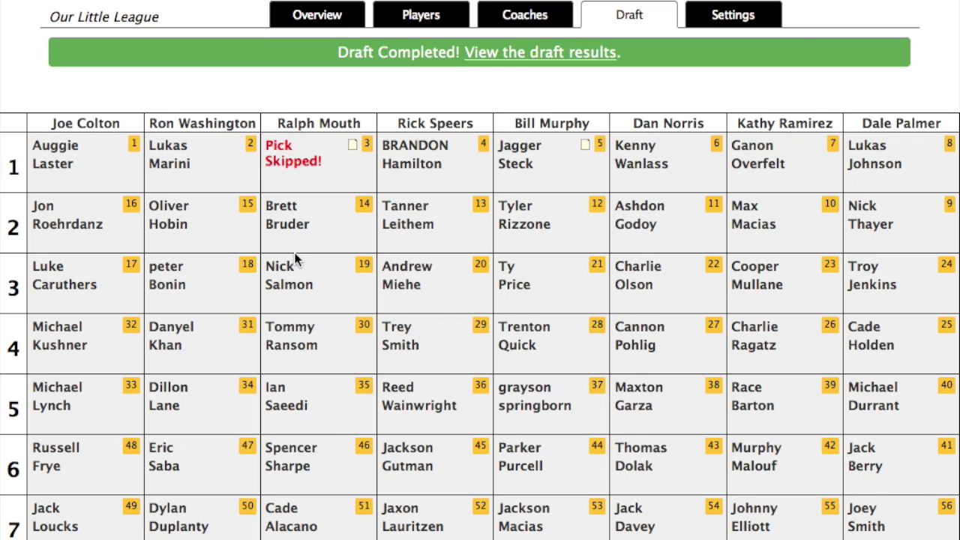
click(422, 13)
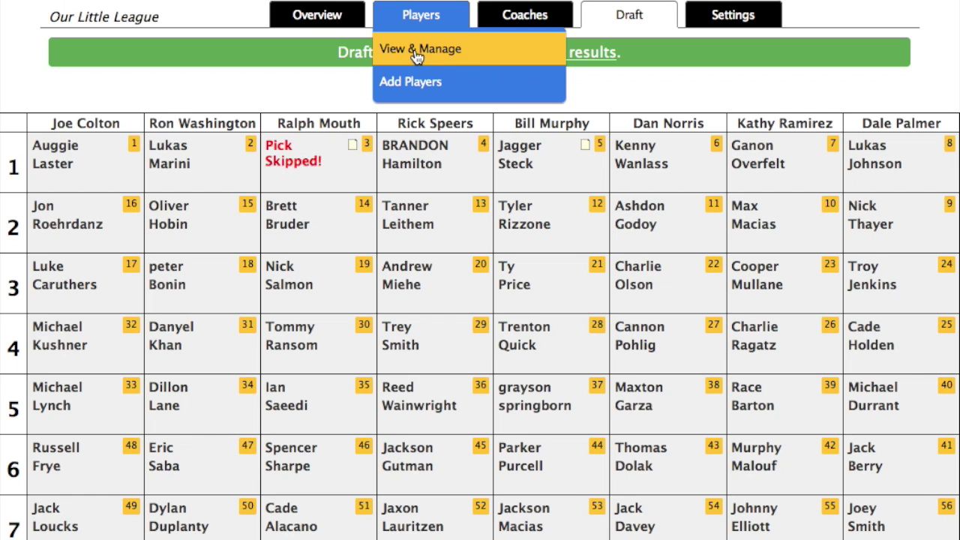
click(418, 53)
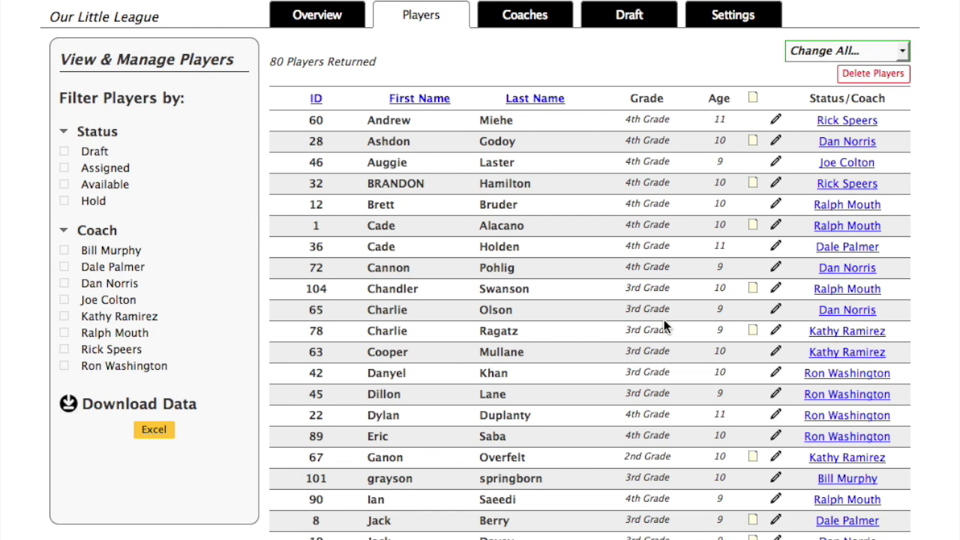
scroll(663, 319, down, 1)
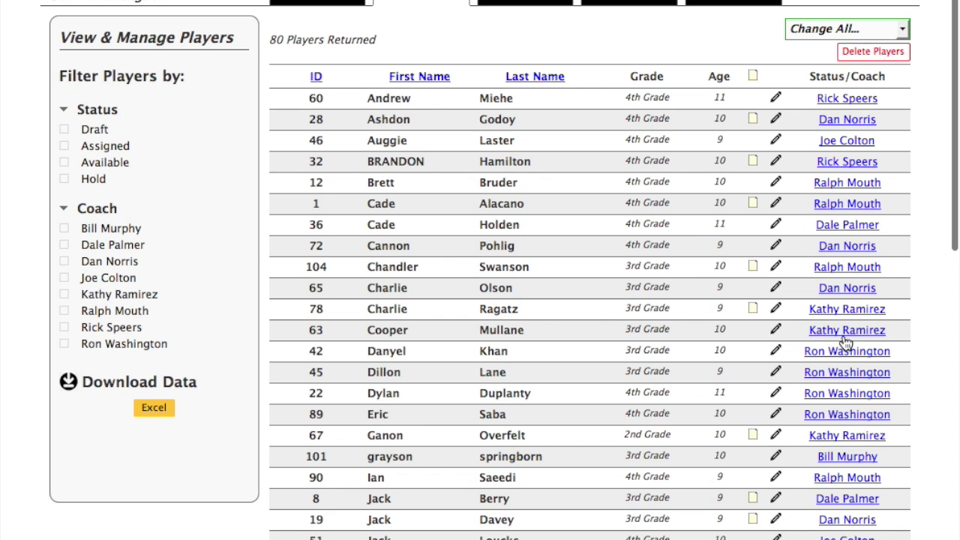
click(66, 247)
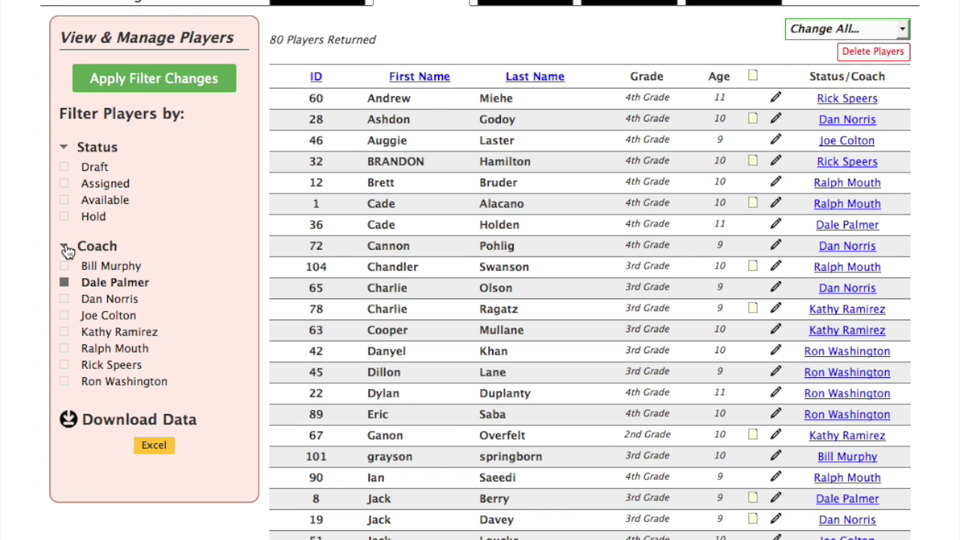
click(142, 77)
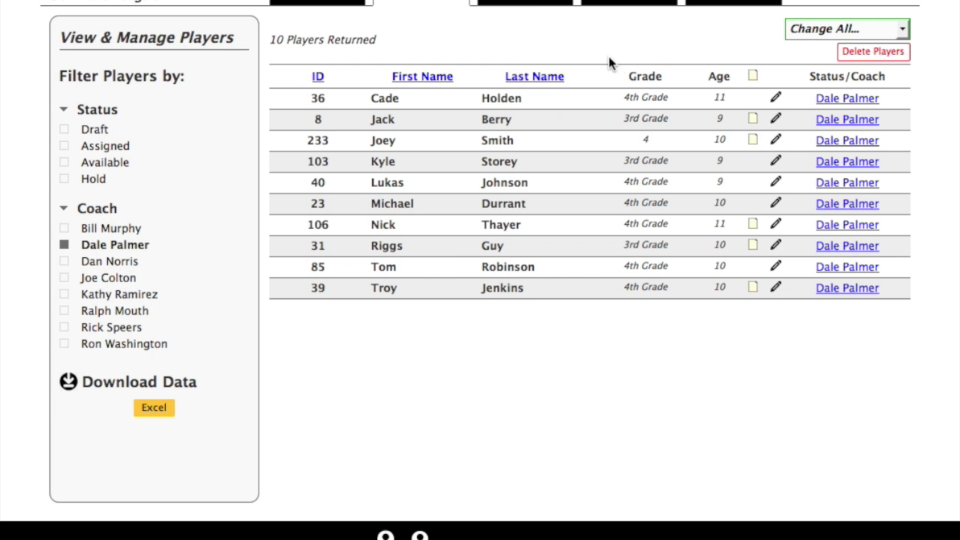
click(751, 120)
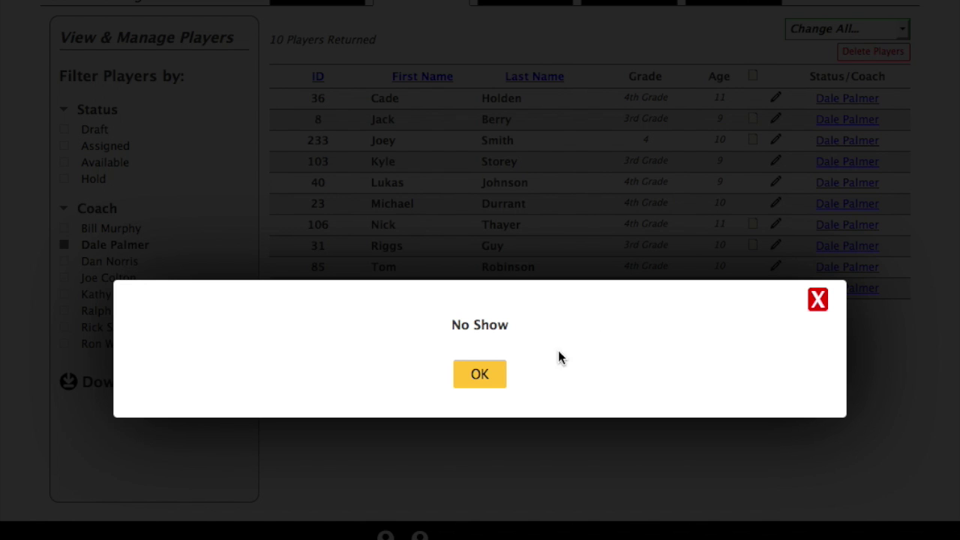
click(480, 377)
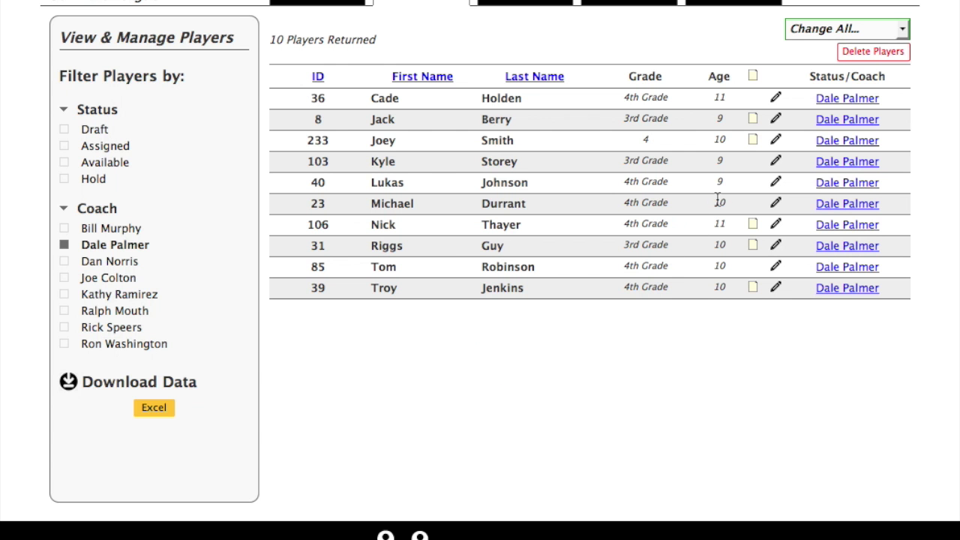
click(754, 224)
click(481, 376)
click(776, 162)
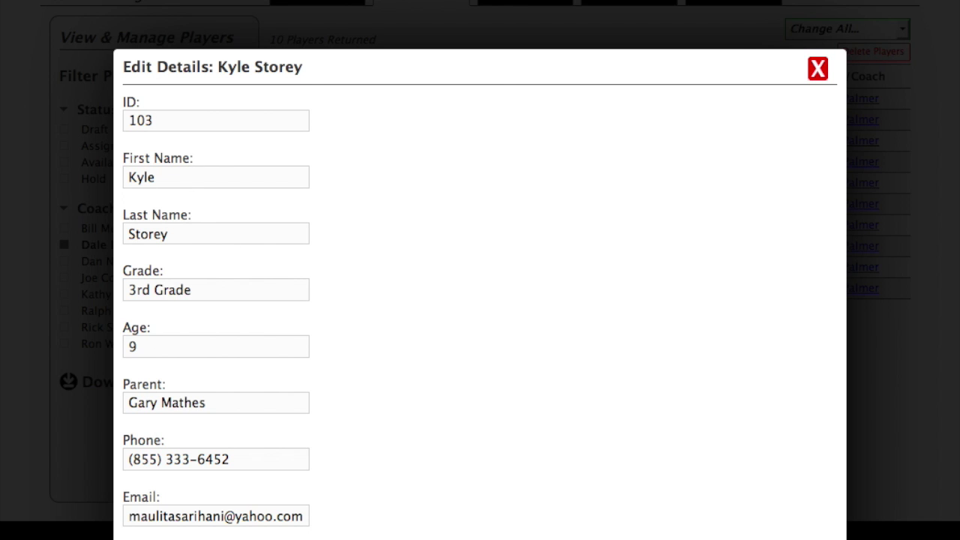
key(Escape)
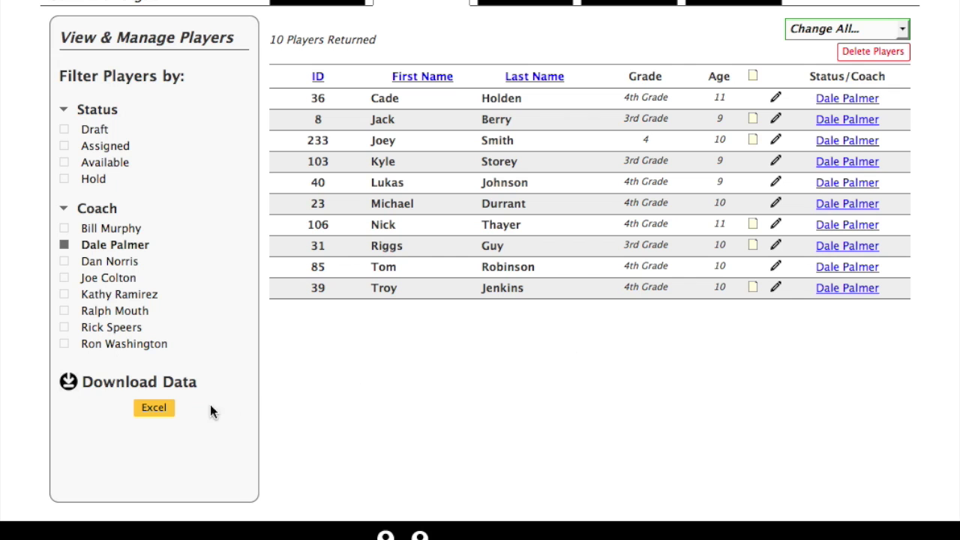
Export the filtered roster to Excel and open OnlineDraftReport.xls in OpenOffice Calc
click(153, 409)
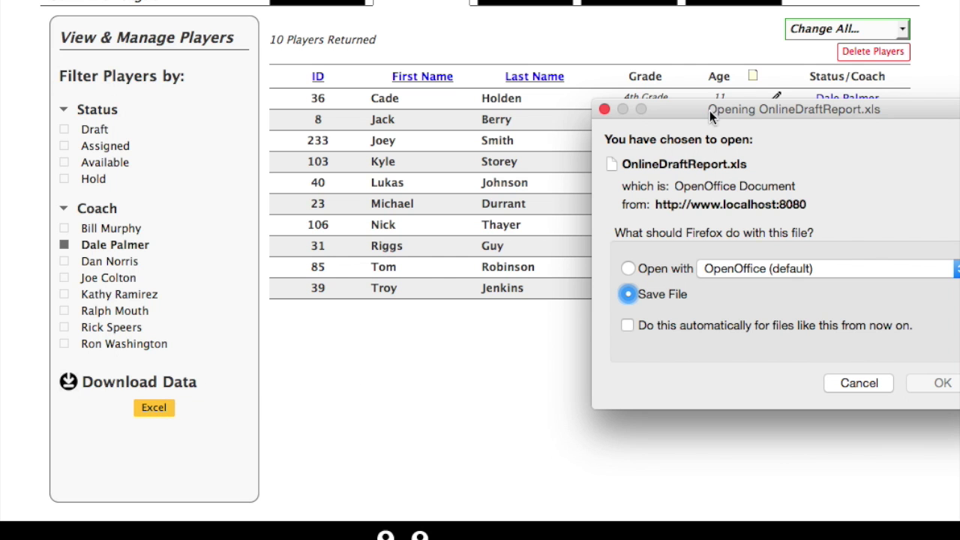
drag(784, 105, 520, 93)
click(365, 257)
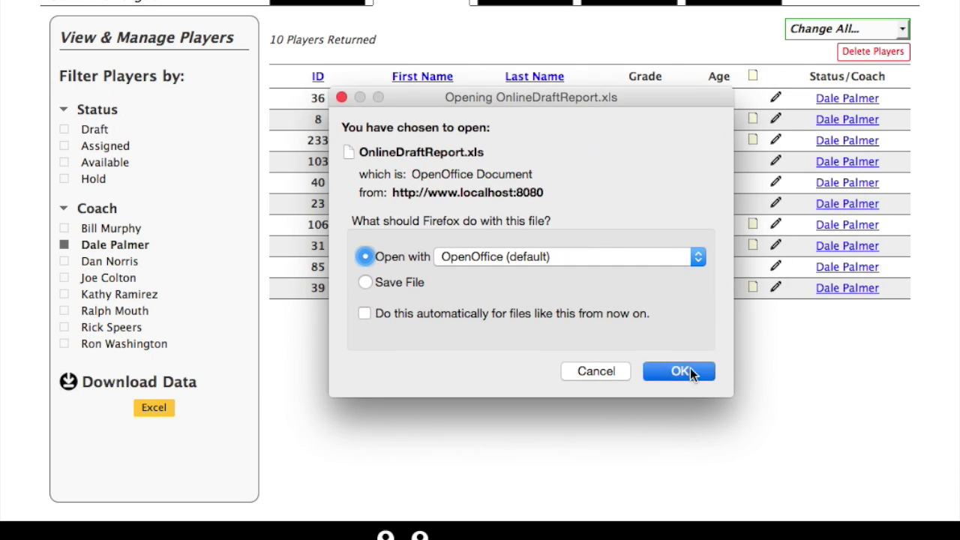
click(690, 373)
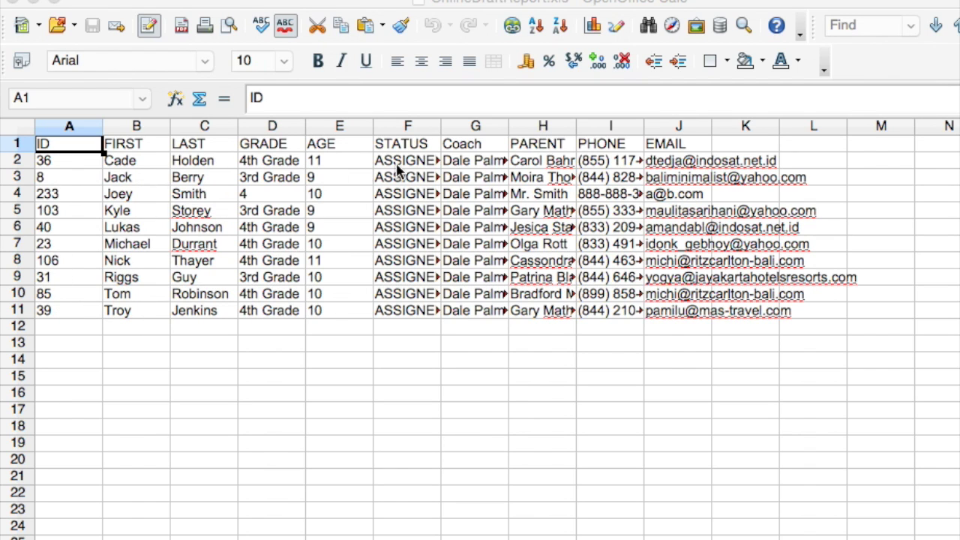
click(587, 126)
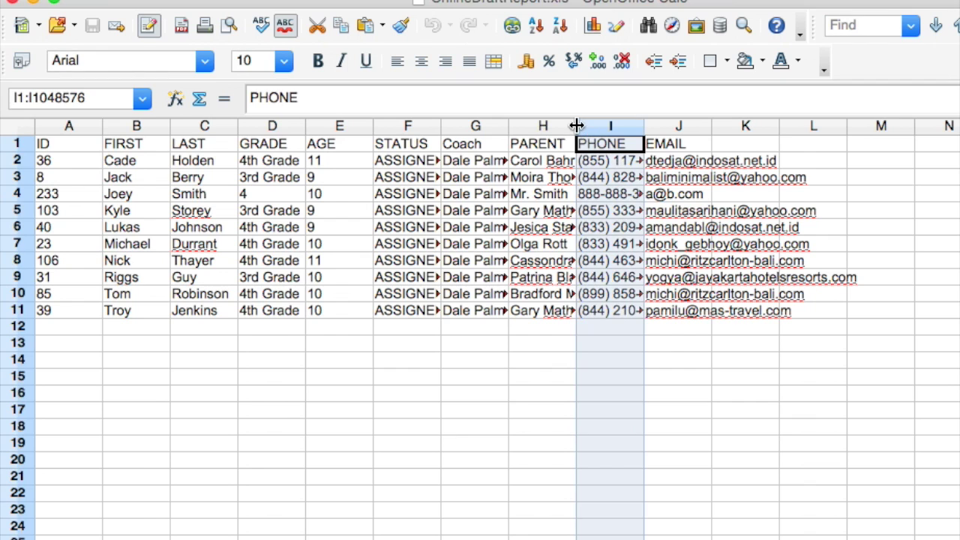